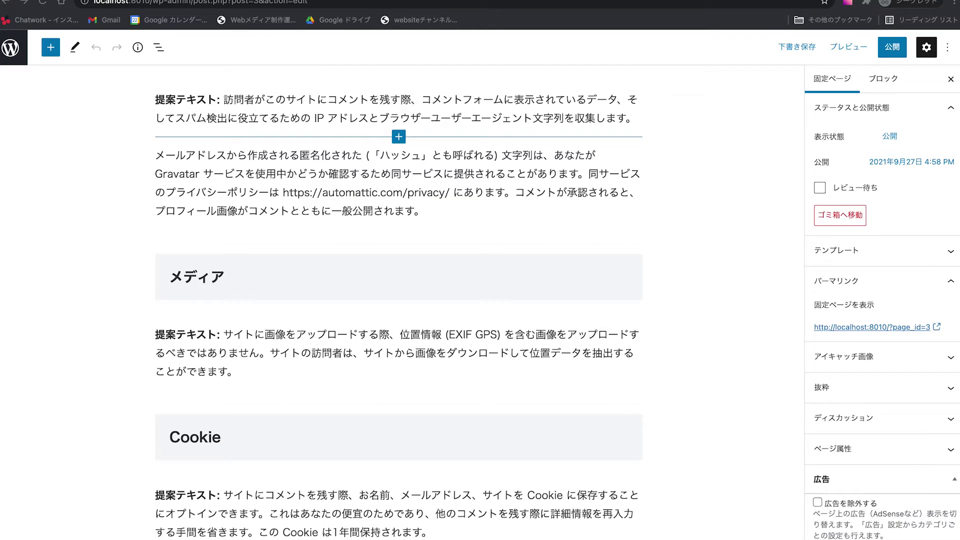
Return to the list of fixed pages and highlight the draft status of the プライバシーポリシー page.
{"action": "left_click", "coordinate": [7, 4]}
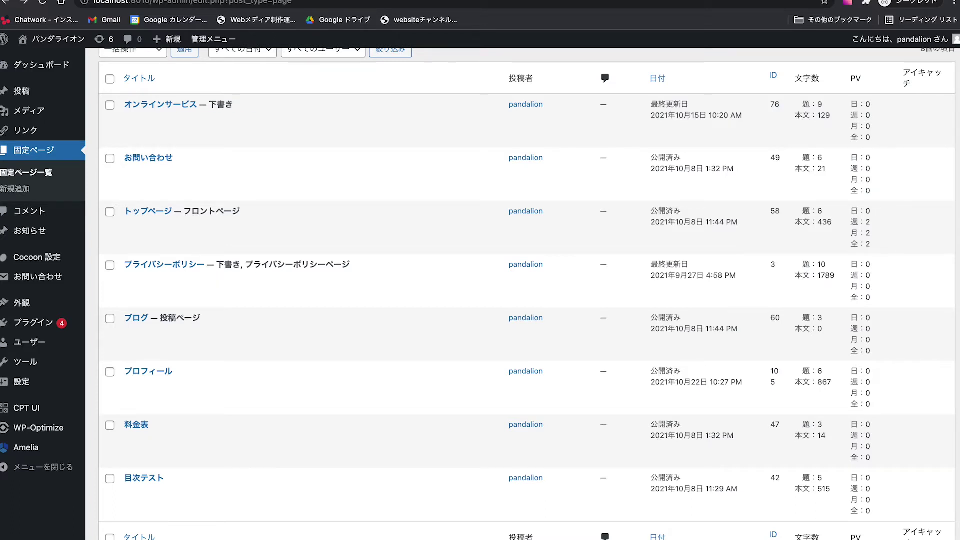
{"action": "mouse_move", "coordinate": [217, 265]}
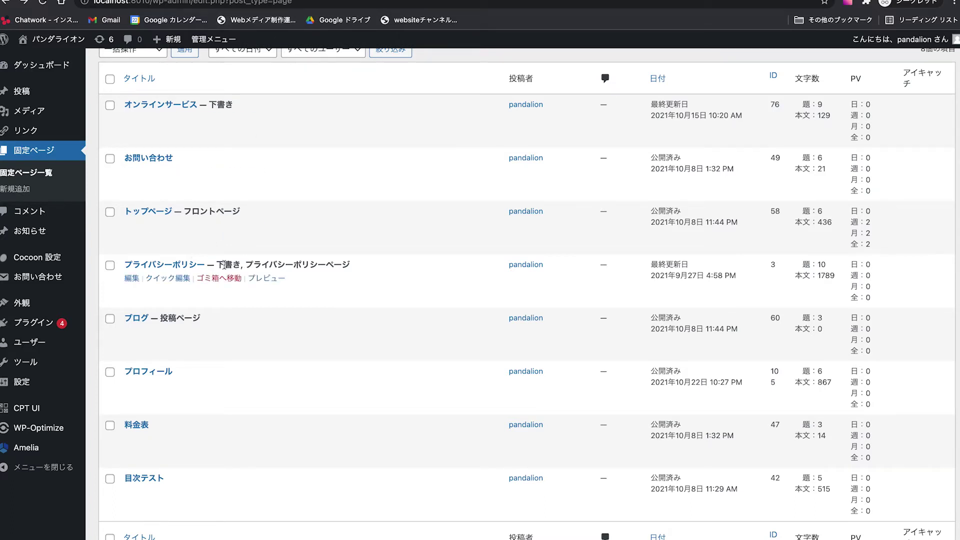
{"action": "left_click_drag", "start_coordinate": [216, 265], "coordinate": [241, 265]}
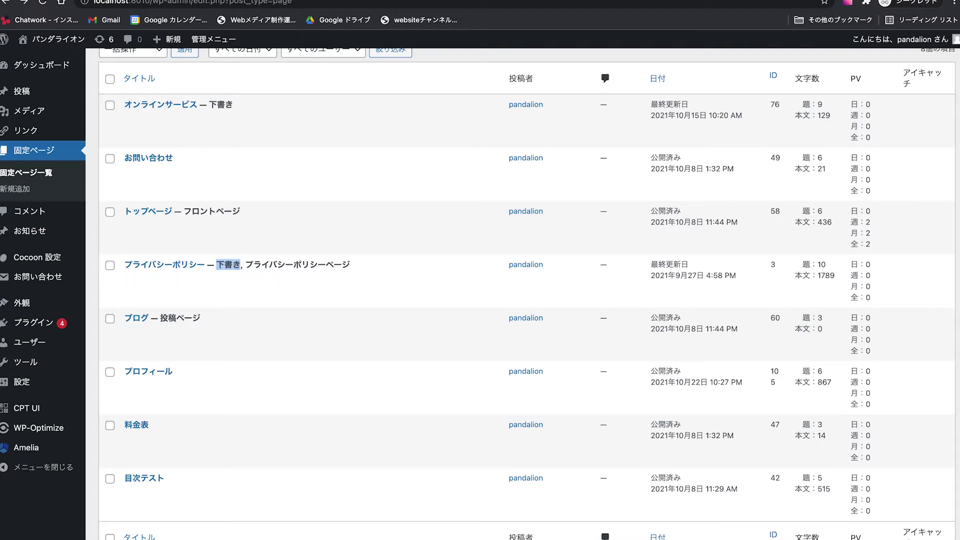
{"action": "key", "text": "super+Tab"}
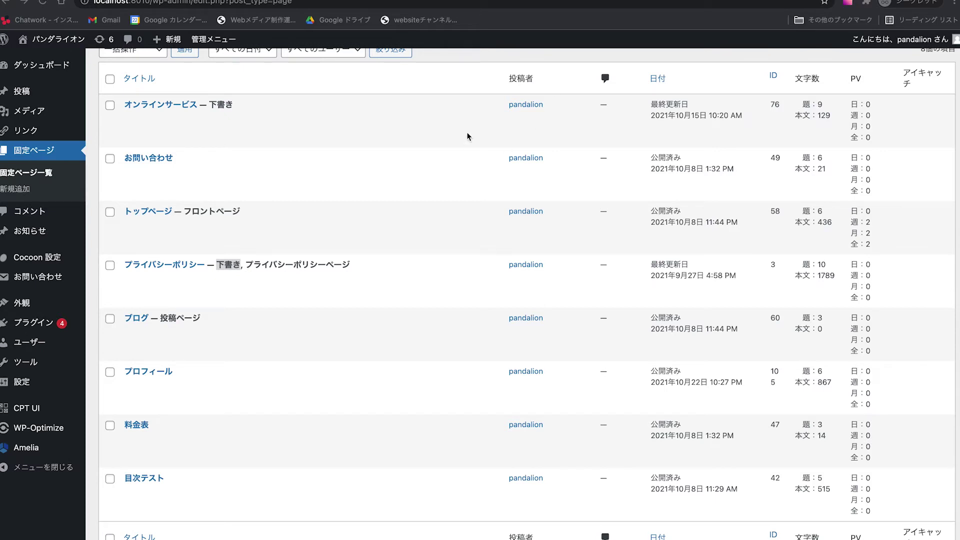
Open the プライバシーポリシー draft page in the block editor.
{"action": "mouse_move", "coordinate": [247, 293]}
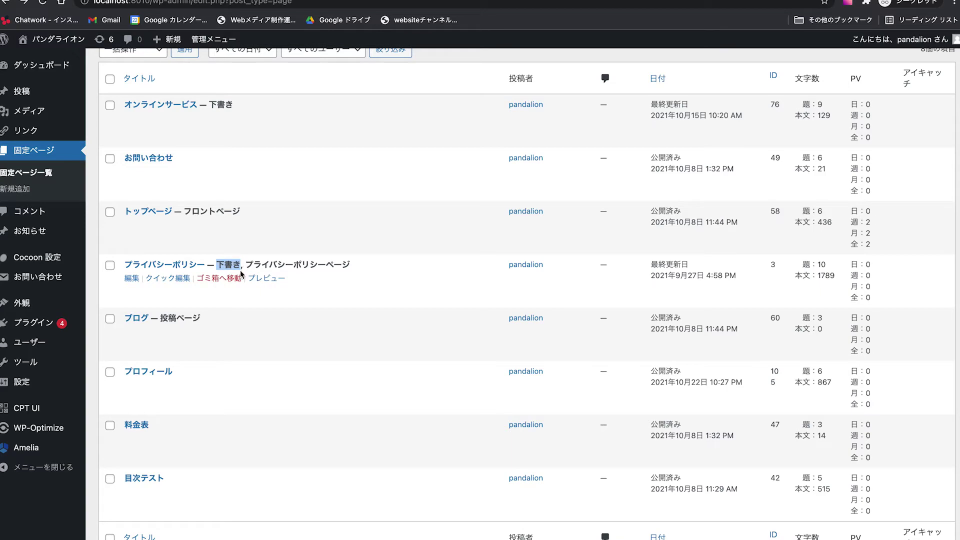
{"action": "left_click", "coordinate": [184, 270]}
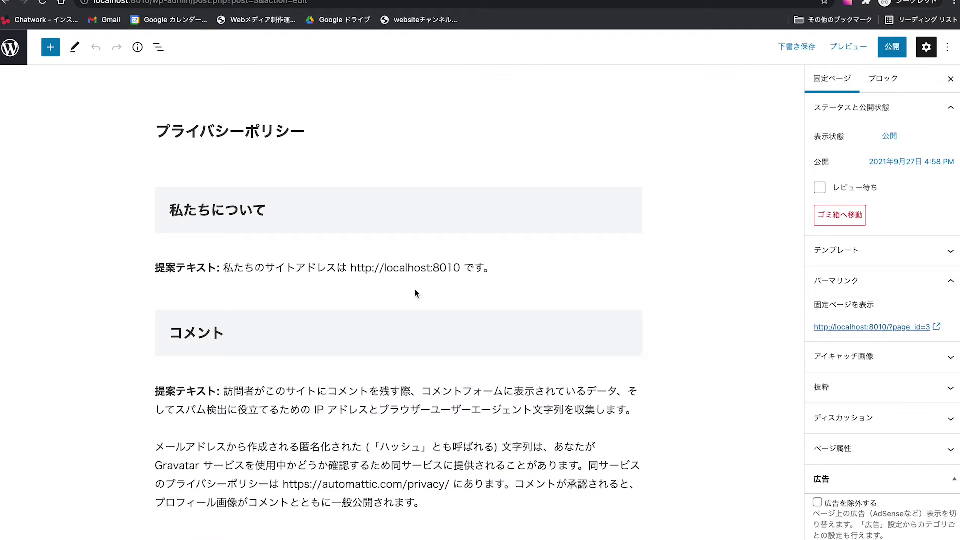
{"action": "mouse_move", "coordinate": [398, 246]}
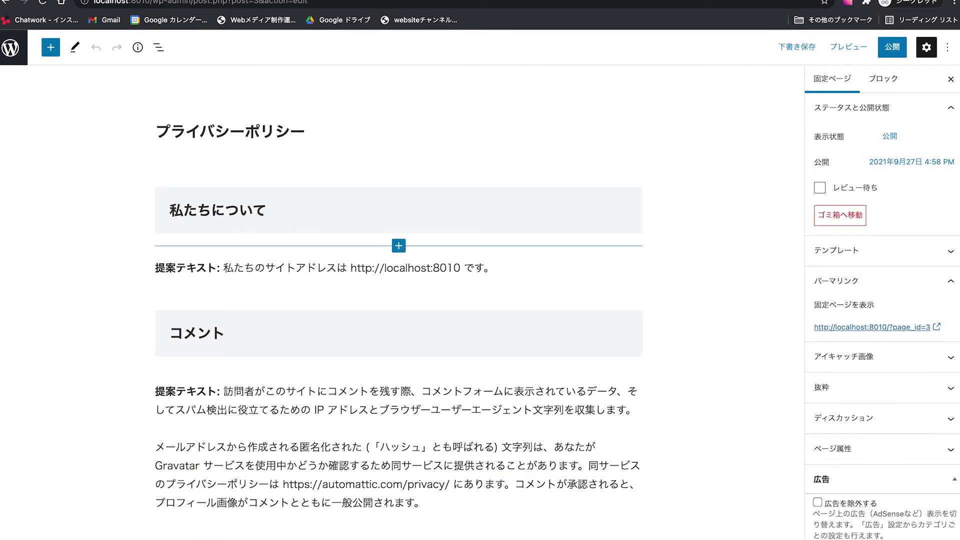
{"action": "mouse_move", "coordinate": [495, 285]}
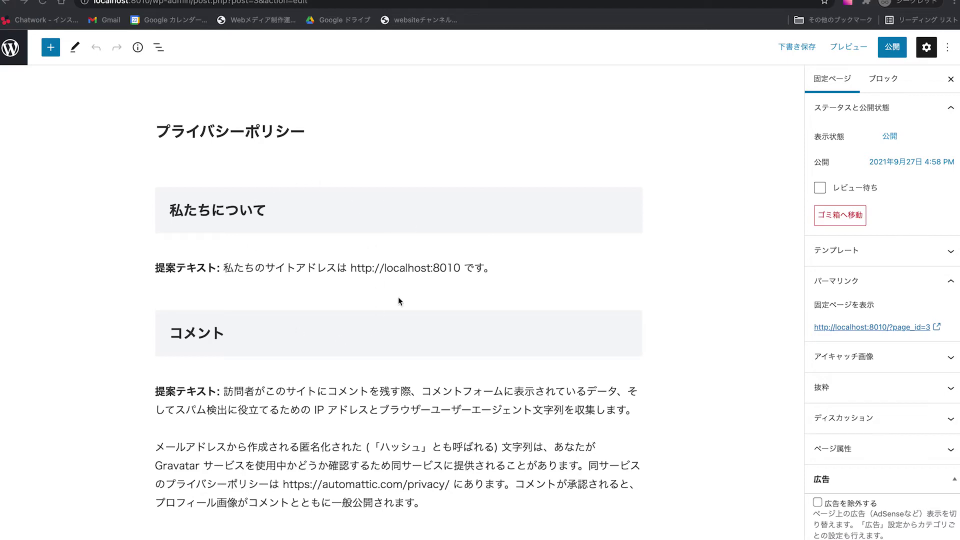
Examine the 私たちについて and コメント sections of the privacy policy draft.
{"action": "scroll", "coordinate": [400, 302], "scroll_direction": "down", "scroll_amount": 5}
{"action": "scroll", "coordinate": [394, 302], "scroll_direction": "down", "scroll_amount": 3}
{"action": "scroll", "coordinate": [394, 302], "scroll_direction": "up", "scroll_amount": 4}
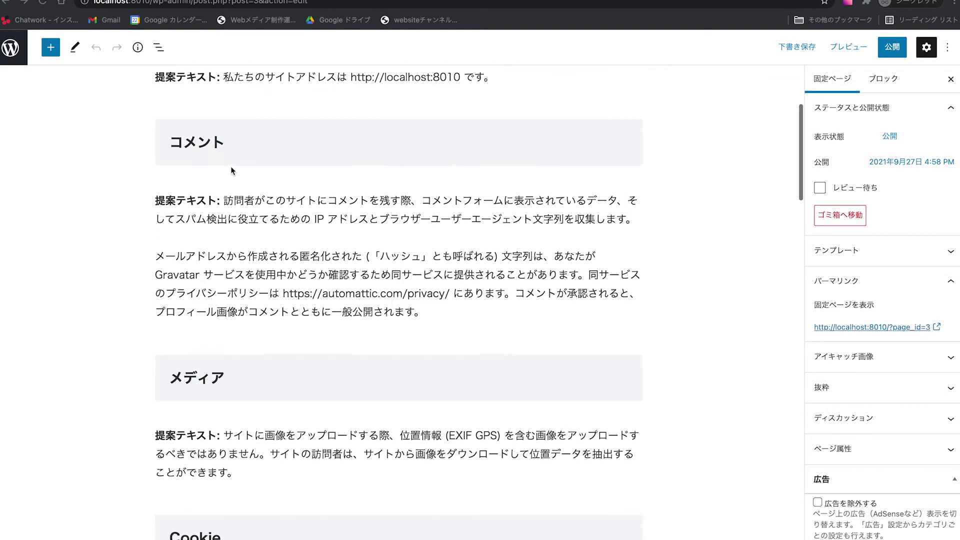
{"action": "scroll", "coordinate": [232, 170], "scroll_direction": "up", "scroll_amount": 4}
{"action": "left_click_drag", "start_coordinate": [231, 186], "coordinate": [170, 185]}
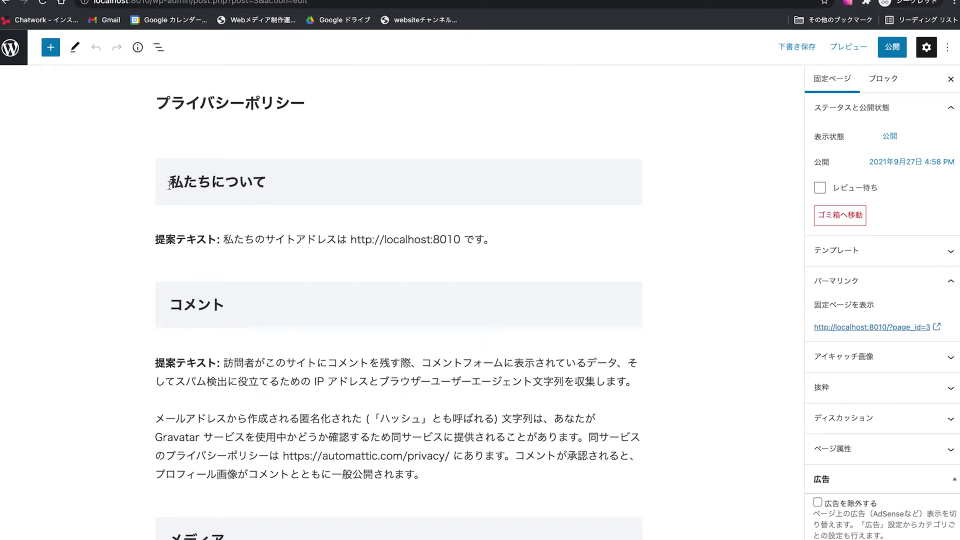
{"action": "scroll", "coordinate": [517, 253], "scroll_direction": "down", "scroll_amount": 3}
{"action": "left_click", "coordinate": [517, 257]}
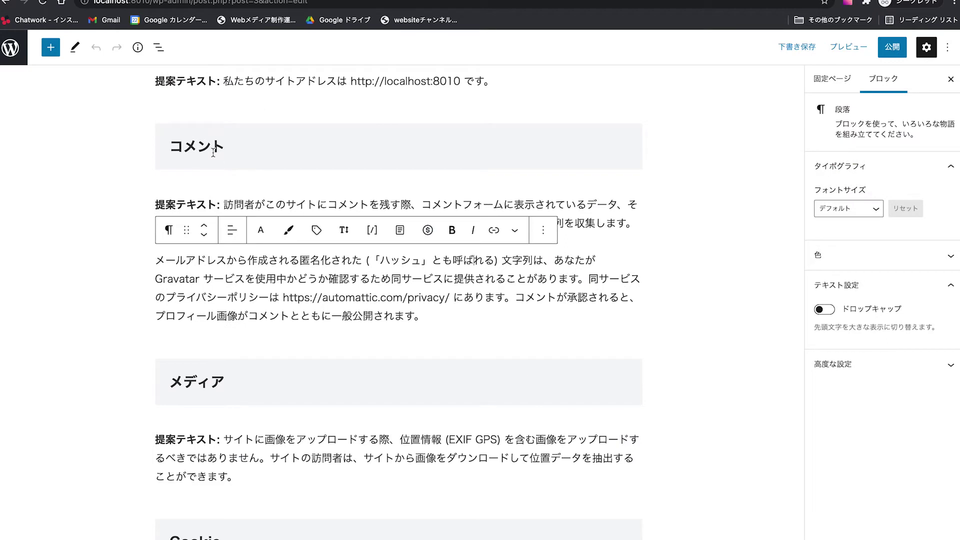
{"action": "left_click", "coordinate": [256, 149]}
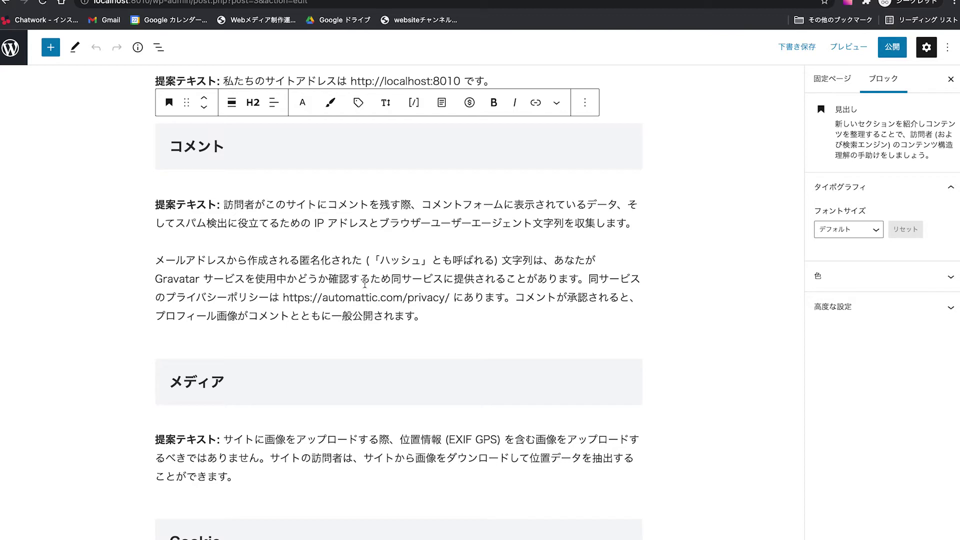
Examine the メディア section's suggested text, including the passage about EXIF GPS location data in uploaded images.
{"action": "scroll", "coordinate": [699, 329], "scroll_direction": "down", "scroll_amount": 5}
{"action": "scroll", "coordinate": [699, 328], "scroll_direction": "down", "scroll_amount": 1}
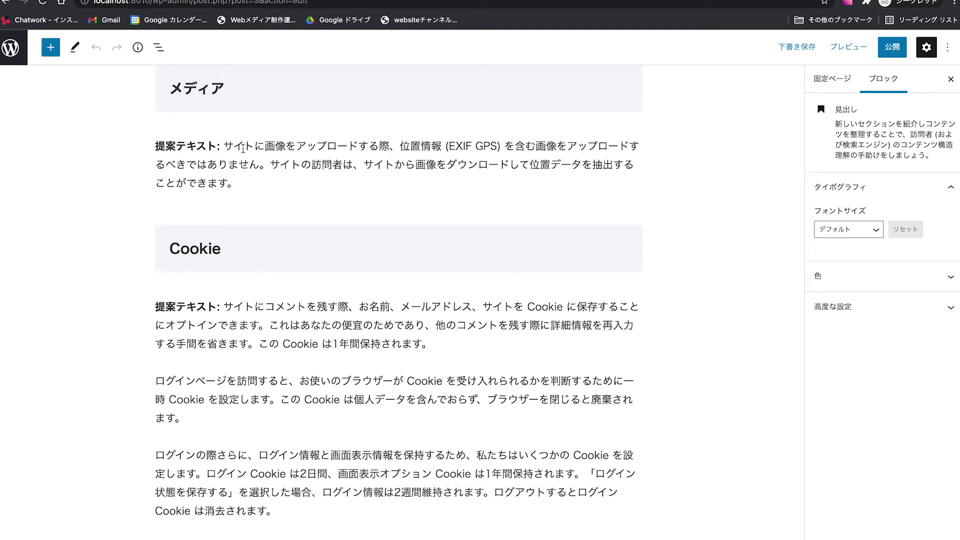
{"action": "left_click_drag", "start_coordinate": [400, 146], "coordinate": [490, 150]}
{"action": "left_click", "coordinate": [513, 173]}
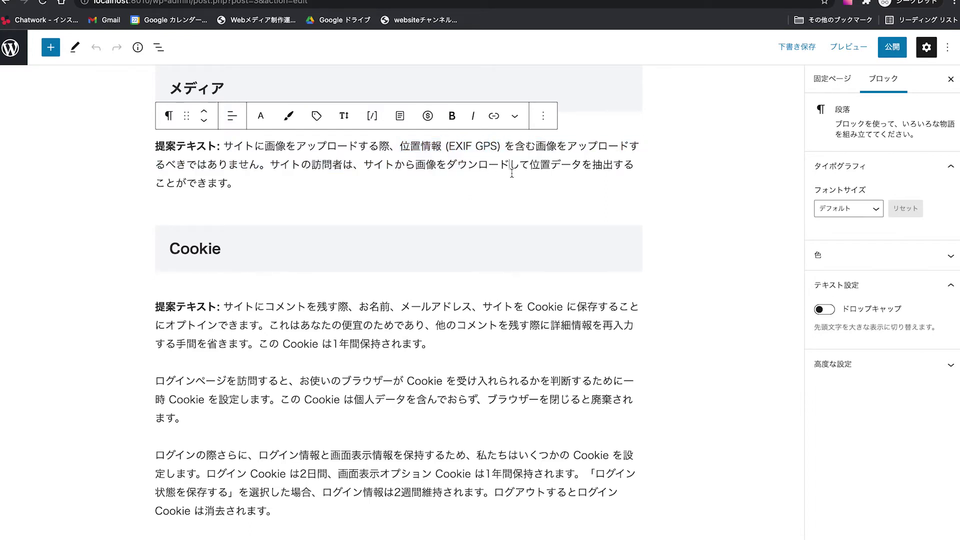
{"action": "left_click", "coordinate": [674, 206]}
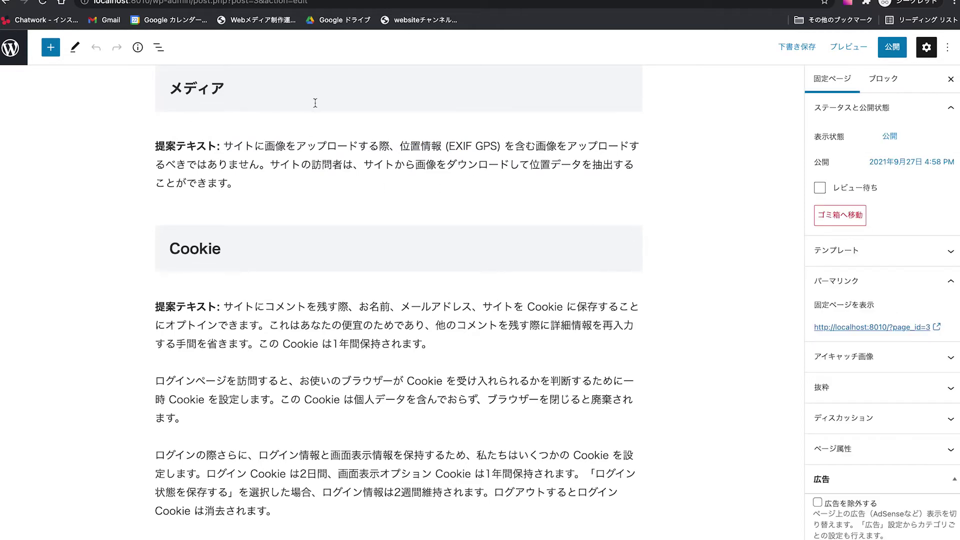
Read through the Cookie, embedded content, data sharing, retention, rights and transmission sections, and review the draft again from its beginning.
{"action": "scroll", "coordinate": [665, 206], "scroll_direction": "down", "scroll_amount": 5}
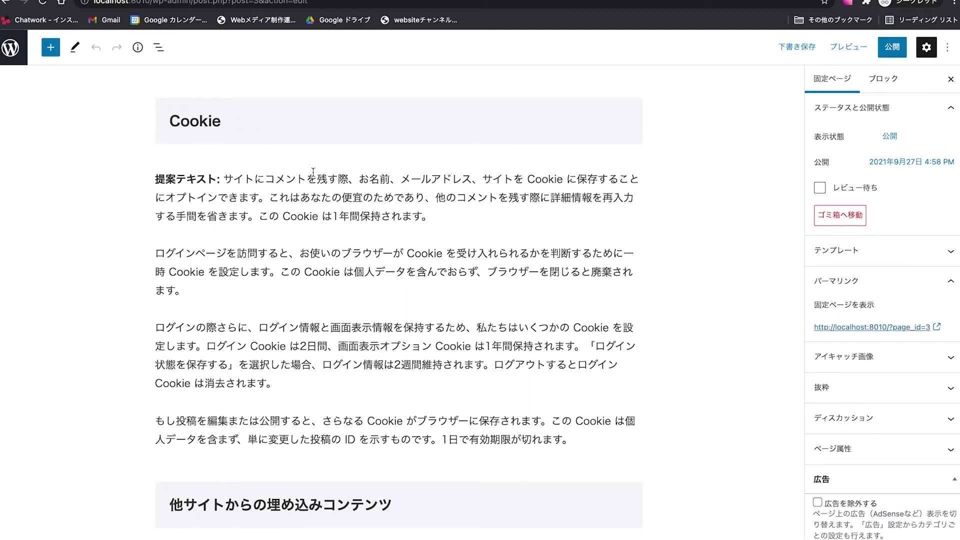
{"action": "scroll", "coordinate": [675, 290], "scroll_direction": "down", "scroll_amount": 1}
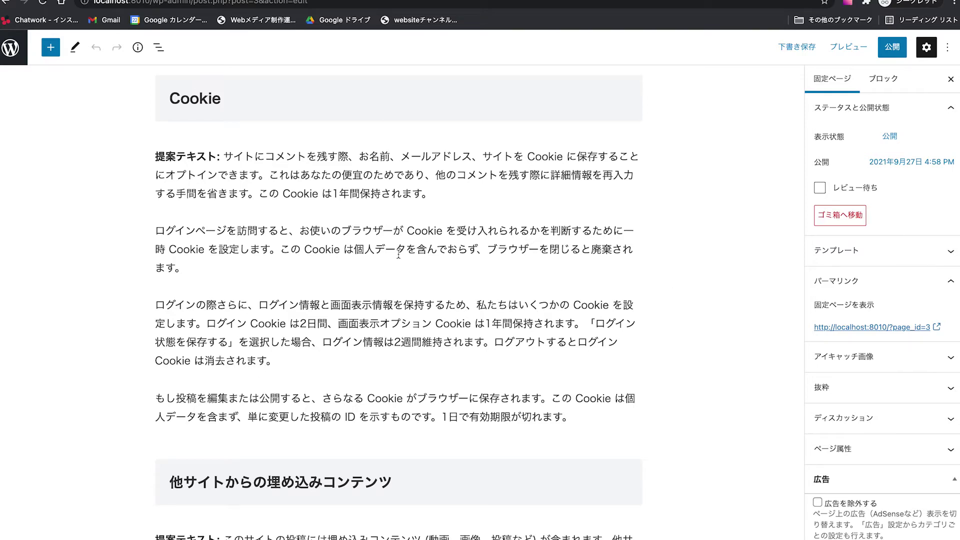
{"action": "scroll", "coordinate": [567, 297], "scroll_direction": "down", "scroll_amount": 5}
{"action": "scroll", "coordinate": [567, 297], "scroll_direction": "down", "scroll_amount": 3}
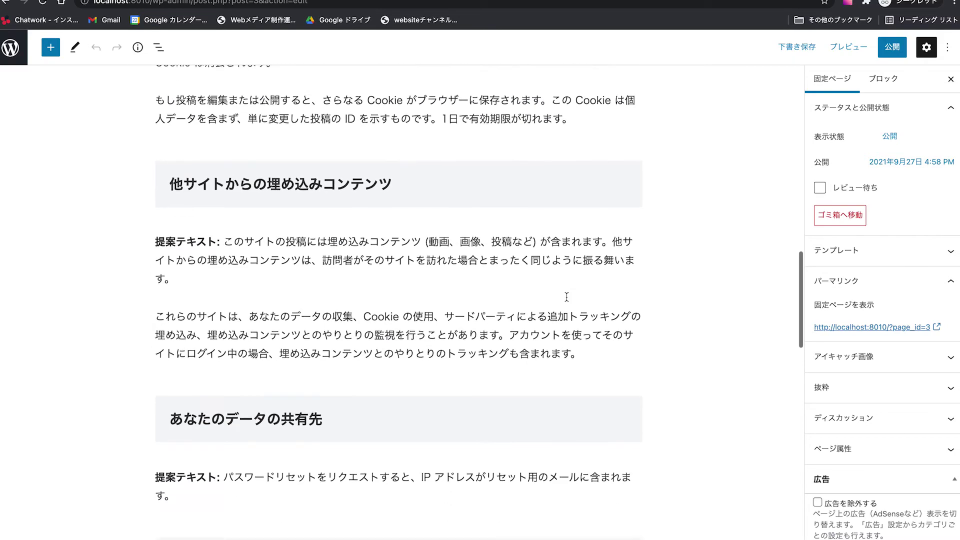
{"action": "scroll", "coordinate": [402, 283], "scroll_direction": "down", "scroll_amount": 5}
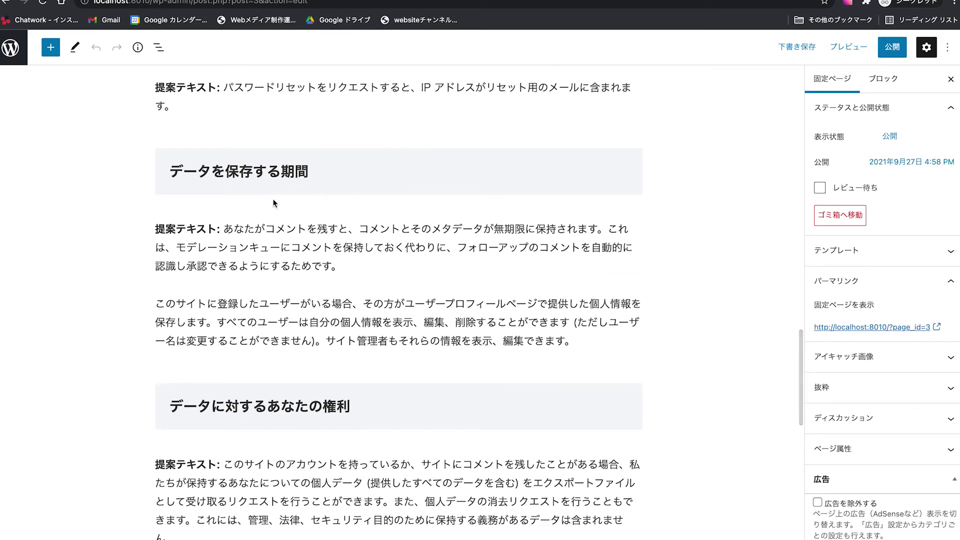
{"action": "scroll", "coordinate": [382, 299], "scroll_direction": "down", "scroll_amount": 4}
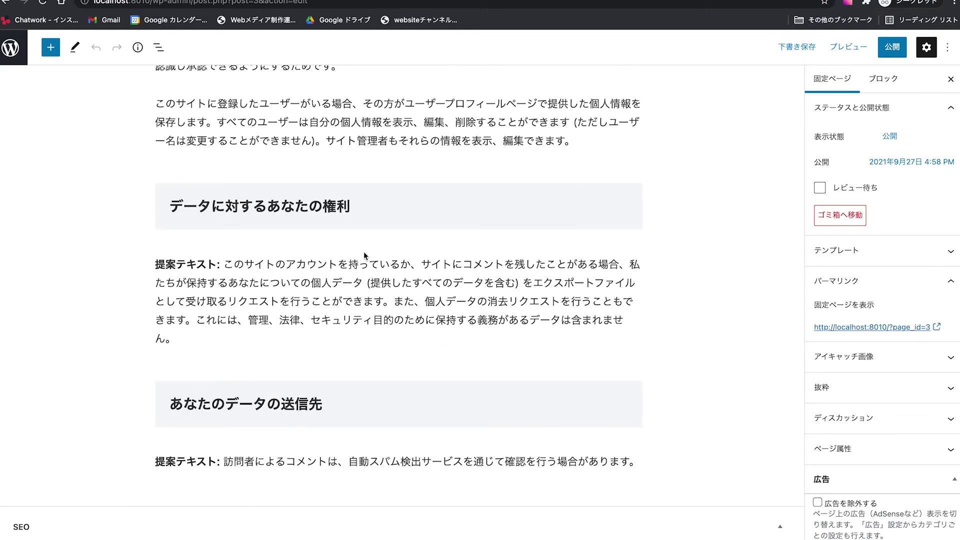
{"action": "scroll", "coordinate": [412, 394], "scroll_direction": "down", "scroll_amount": 5}
{"action": "scroll", "coordinate": [414, 393], "scroll_direction": "up", "scroll_amount": 15}
{"action": "scroll", "coordinate": [414, 392], "scroll_direction": "up", "scroll_amount": 10}
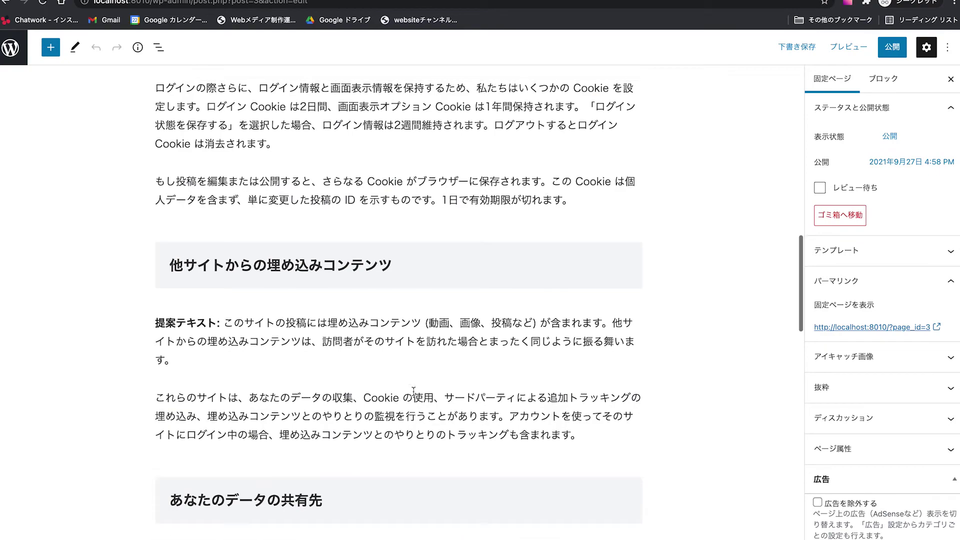
{"action": "scroll", "coordinate": [414, 390], "scroll_direction": "up", "scroll_amount": 3}
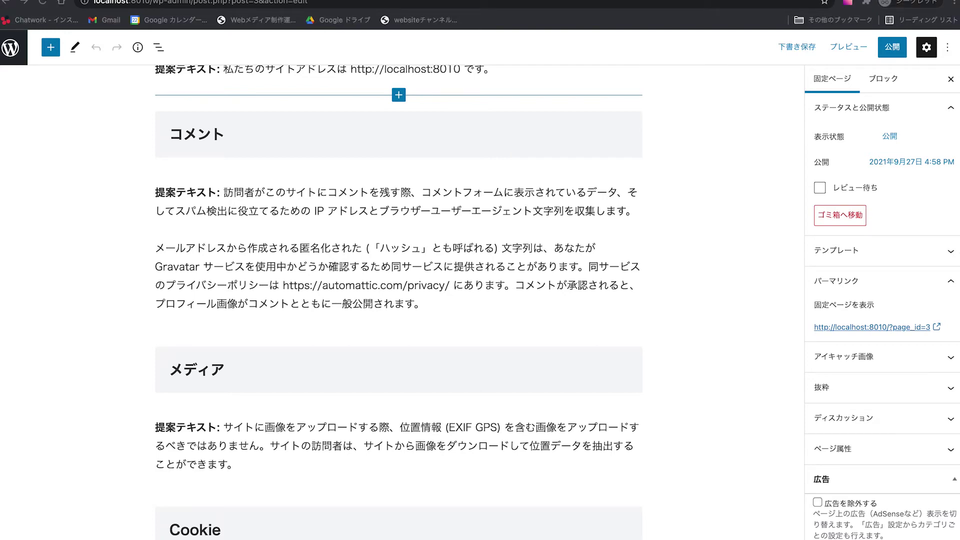
{"action": "scroll", "coordinate": [365, 227], "scroll_direction": "up", "scroll_amount": 5}
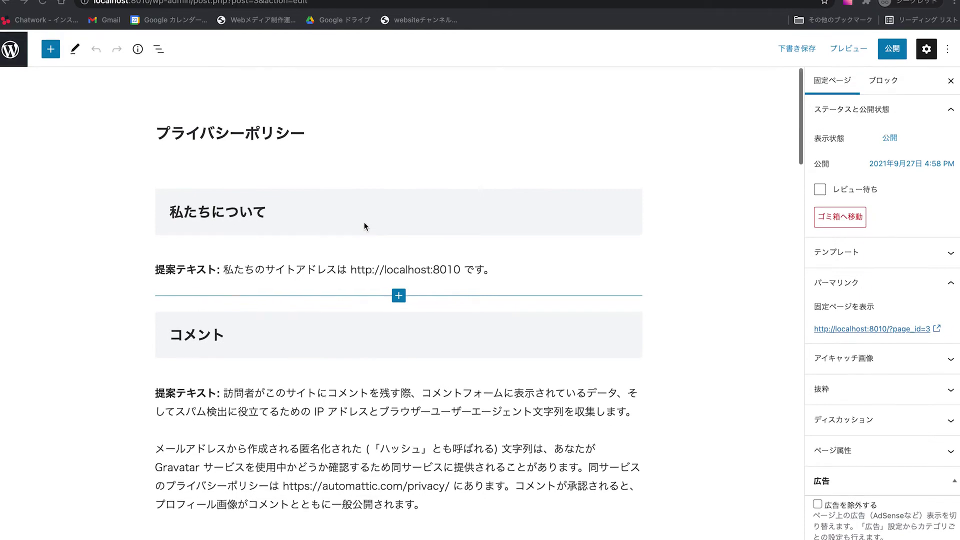
{"action": "scroll", "coordinate": [365, 226], "scroll_direction": "down", "scroll_amount": 14}
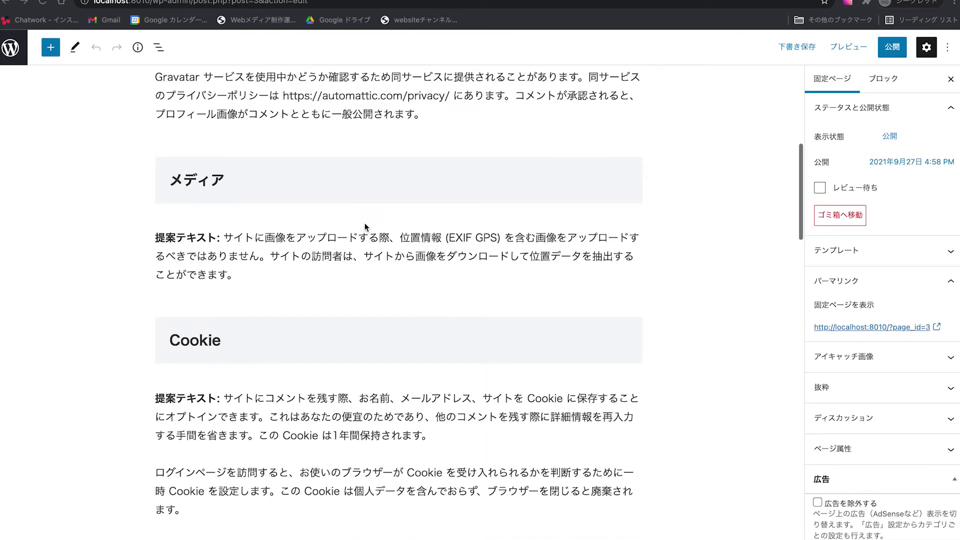
{"action": "scroll", "coordinate": [365, 224], "scroll_direction": "down", "scroll_amount": 2}
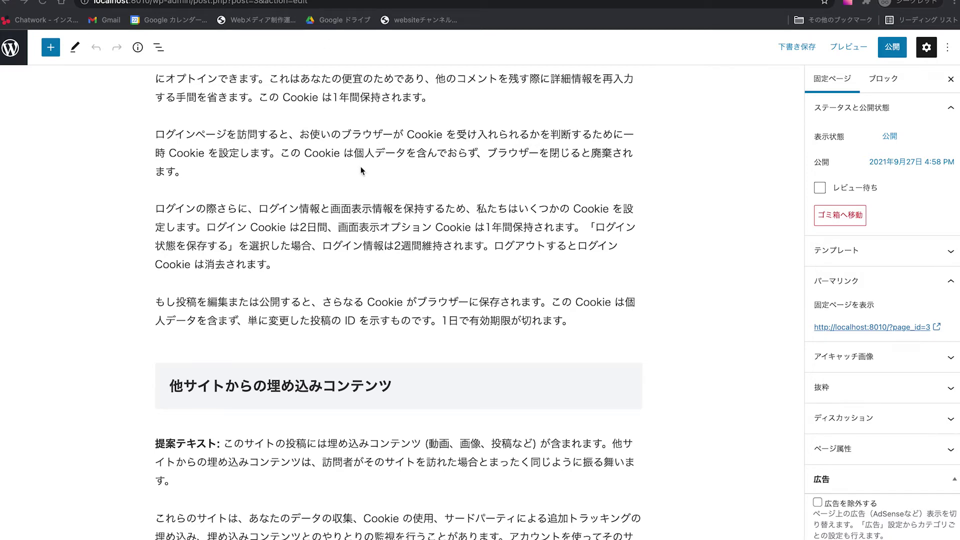
Search Google in a new tab for 個人情報保護法ハンドブック and look over the results.
{"action": "key", "text": "super+t"}
{"action": "type", "text": "個人情報保護法ハンドブック"}
{"action": "key", "text": "Return"}
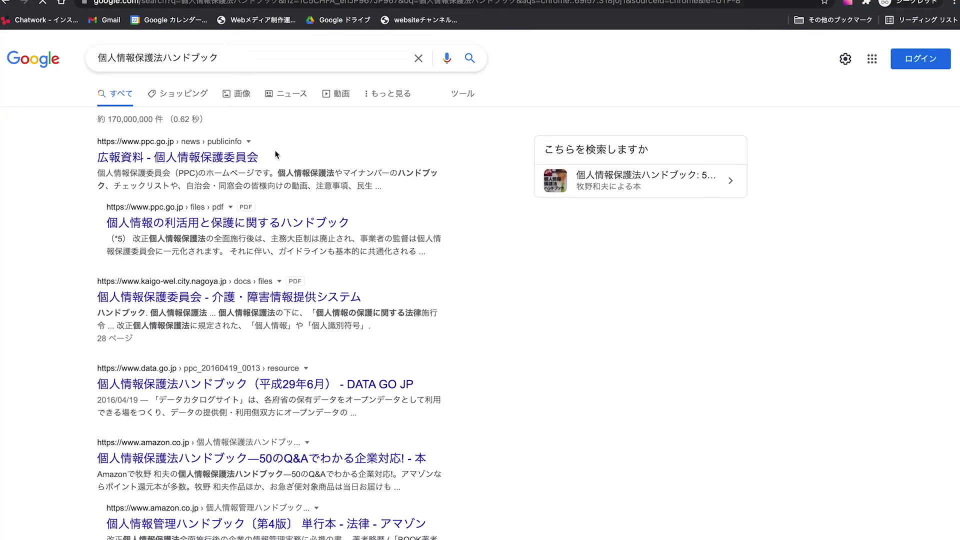
{"action": "scroll", "coordinate": [395, 298], "scroll_direction": "down", "scroll_amount": 2}
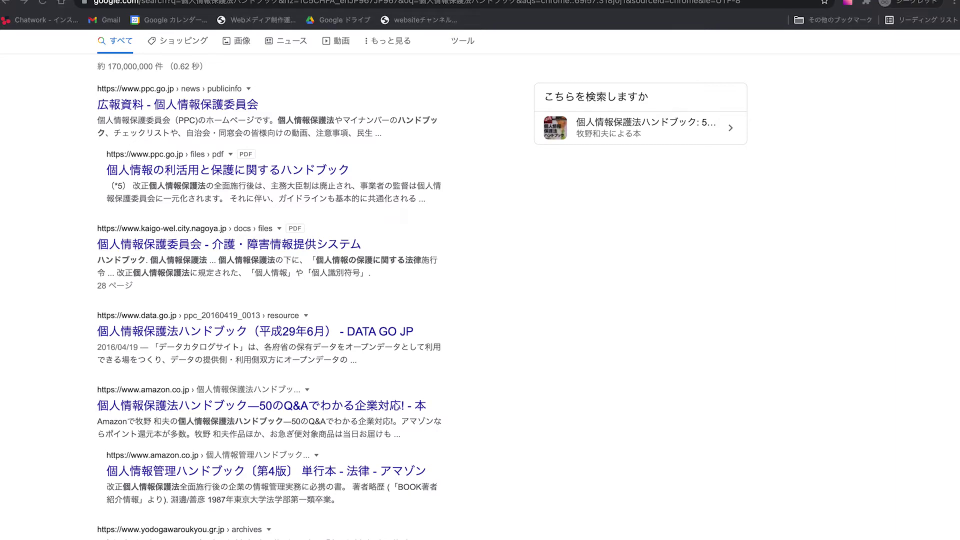
{"action": "scroll", "coordinate": [265, 85], "scroll_direction": "up", "scroll_amount": 2}
Replace the Google query with プラバシーポリシー 雛形 and run the search for privacy policy templates.
{"action": "left_click", "coordinate": [266, 59]}
{"action": "key", "text": "super+a"}
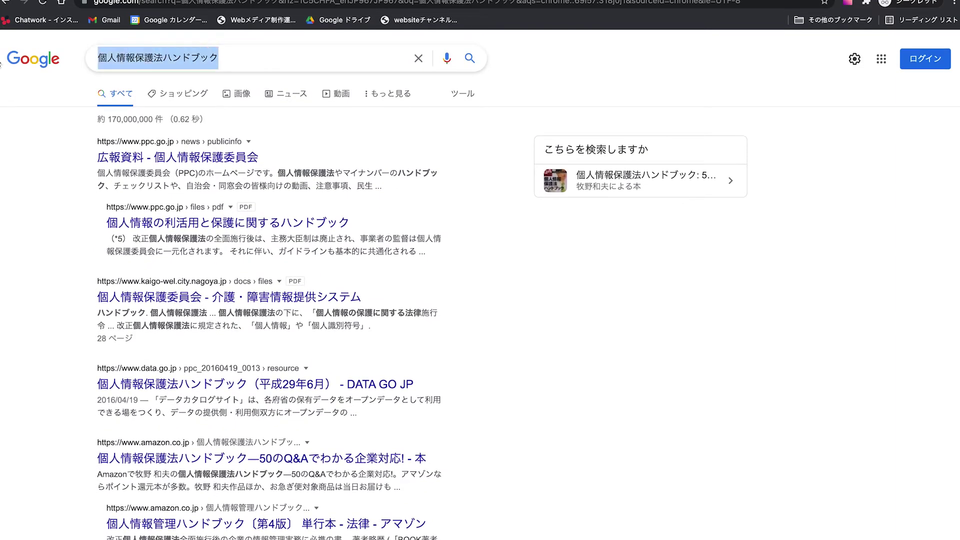
{"action": "type", "text": "プラバ"}
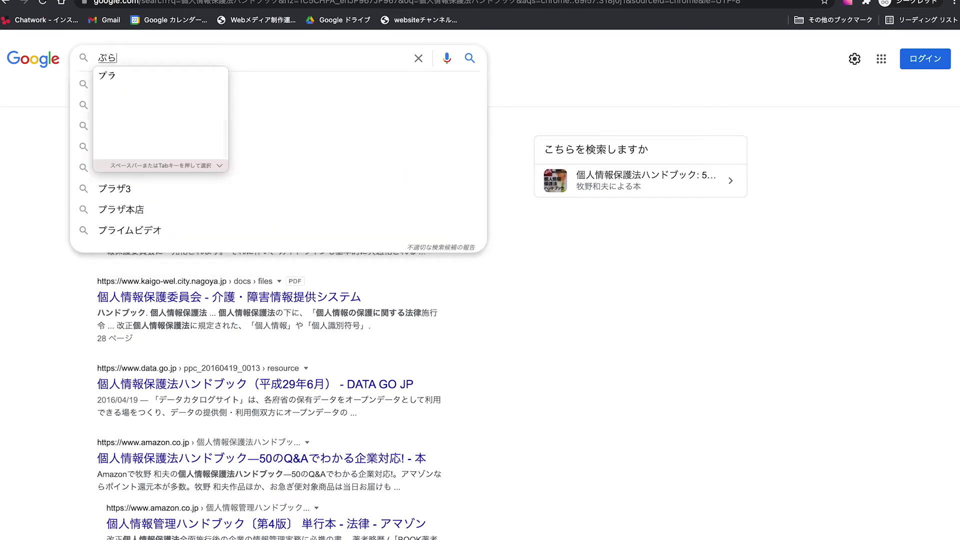
{"action": "type", "text": "シーポリ"}
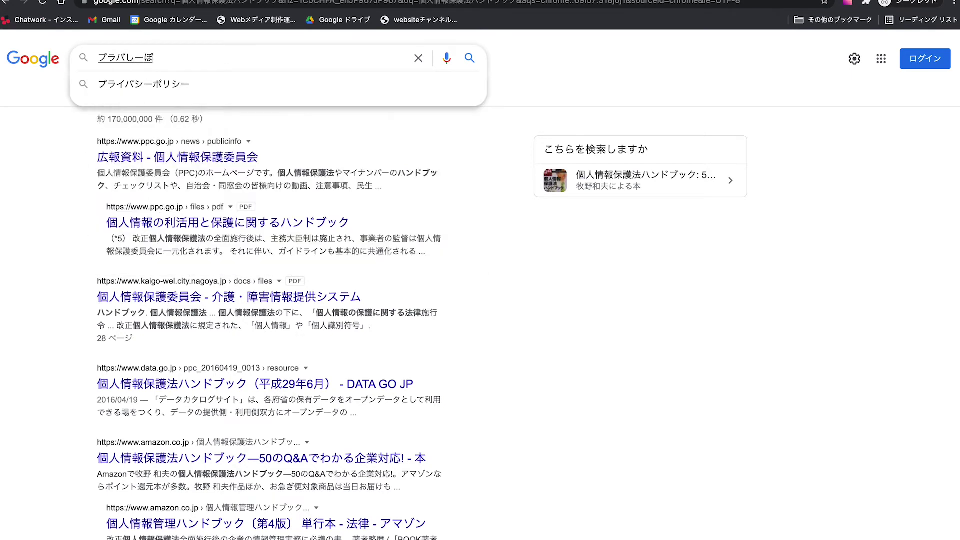
{"action": "type", "text": "シー"}
{"action": "key", "text": "Return"}
{"action": "type", "text": "ひながた"}
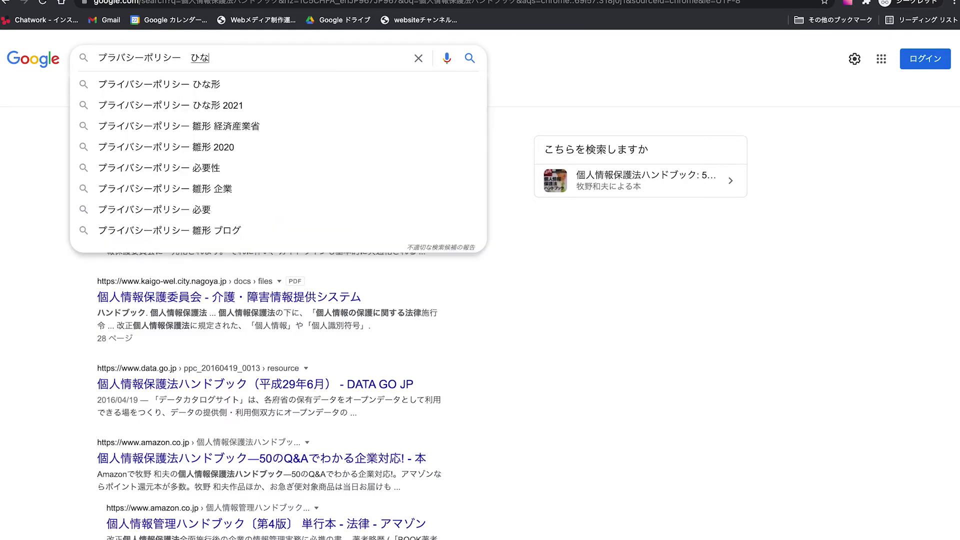
{"action": "key", "text": "space"}
{"action": "key", "text": "Return"}
{"action": "key", "text": "Return"}
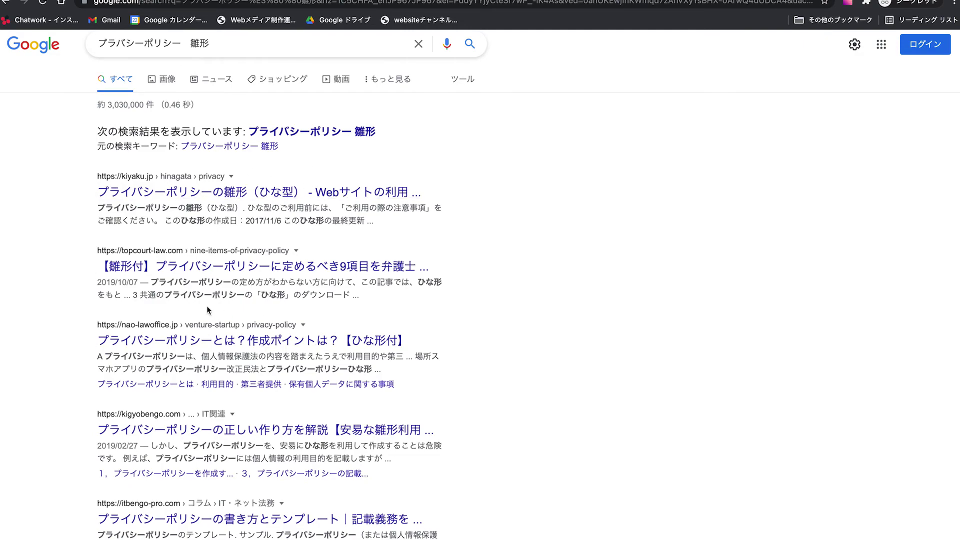
Look through the privacy policy template search results and return to the プライバシーポリシー page editor.
{"action": "scroll", "coordinate": [420, 347], "scroll_direction": "down", "scroll_amount": 4}
{"action": "scroll", "coordinate": [420, 347], "scroll_direction": "down", "scroll_amount": 3}
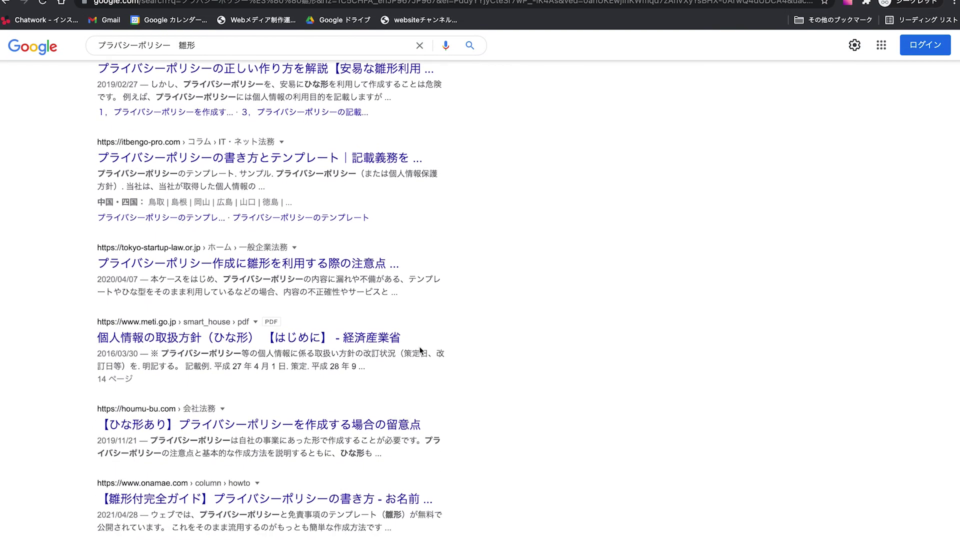
{"action": "scroll", "coordinate": [420, 347], "scroll_direction": "up", "scroll_amount": 8}
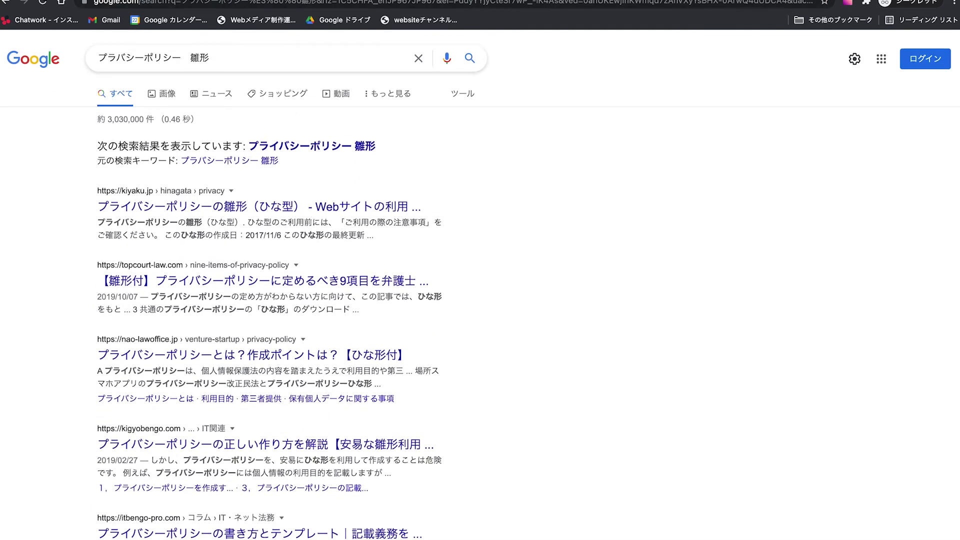
{"action": "key", "text": "ctrl+Tab"}
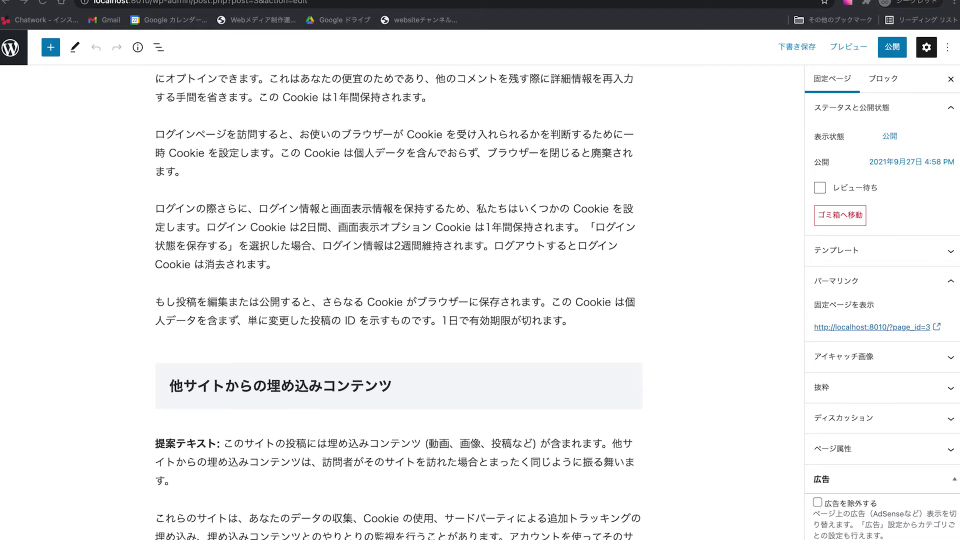
Review the プライバシーポリシー draft again from its title through the 私たちについて, コメント and メディア sections.
{"action": "scroll", "coordinate": [382, 244], "scroll_direction": "up", "scroll_amount": 15}
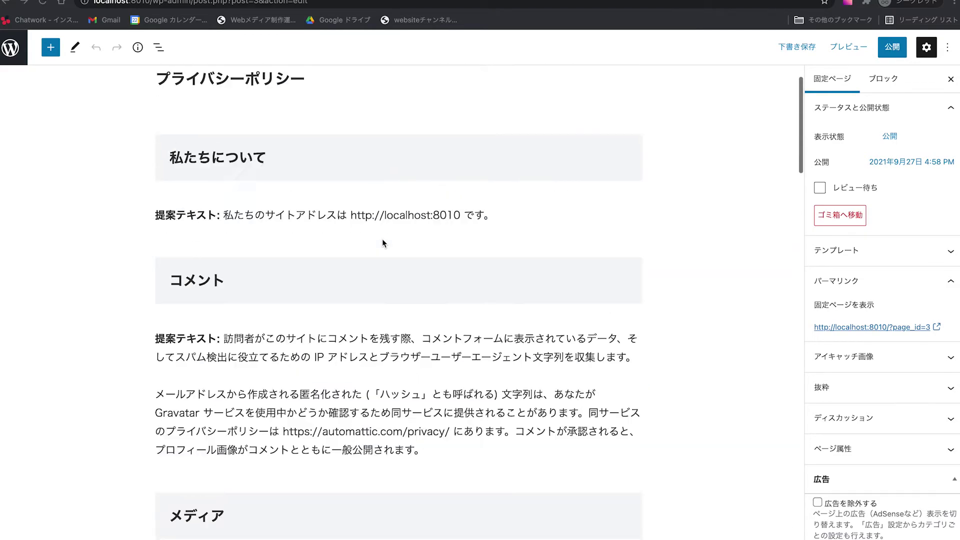
{"action": "left_click", "coordinate": [307, 131]}
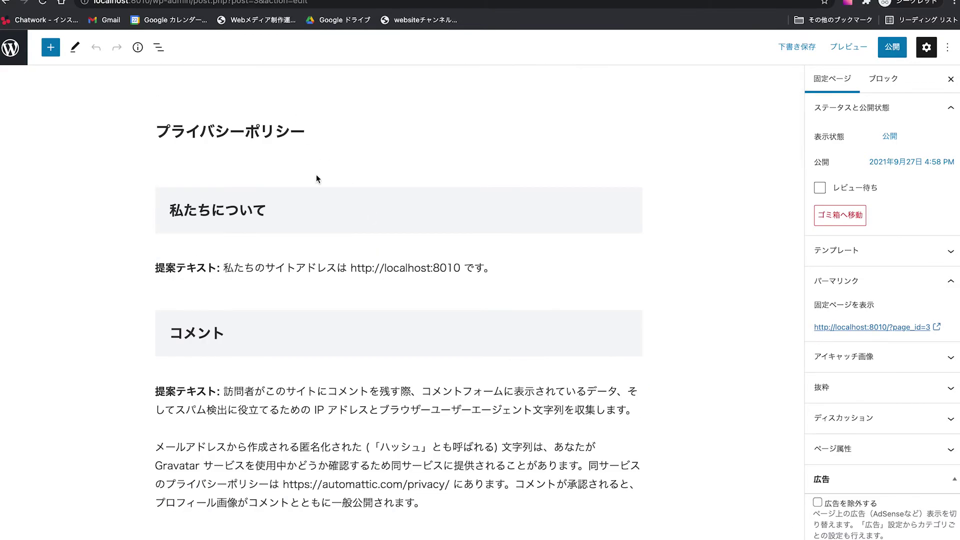
{"action": "scroll", "coordinate": [345, 283], "scroll_direction": "down", "scroll_amount": 10}
{"action": "scroll", "coordinate": [345, 275], "scroll_direction": "up", "scroll_amount": 10}
{"action": "scroll", "coordinate": [358, 213], "scroll_direction": "down", "scroll_amount": 2}
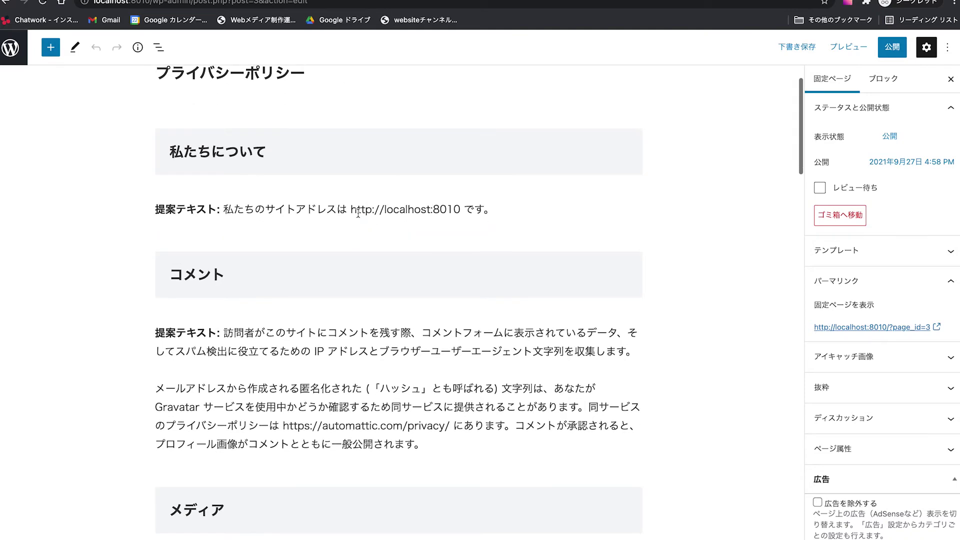
{"action": "scroll", "coordinate": [359, 213], "scroll_direction": "down", "scroll_amount": 2}
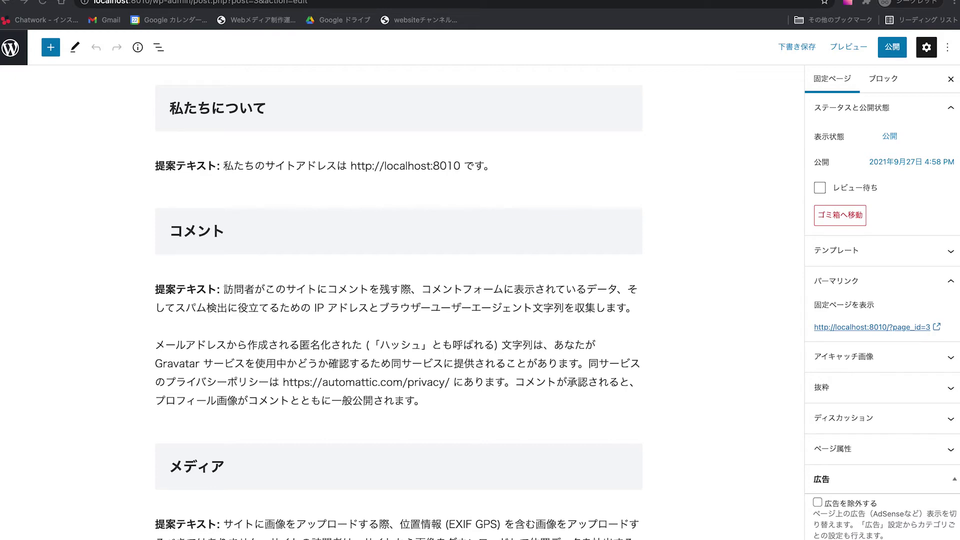
{"action": "scroll", "coordinate": [493, 279], "scroll_direction": "down", "scroll_amount": 3}
{"action": "scroll", "coordinate": [470, 280], "scroll_direction": "up", "scroll_amount": 5}
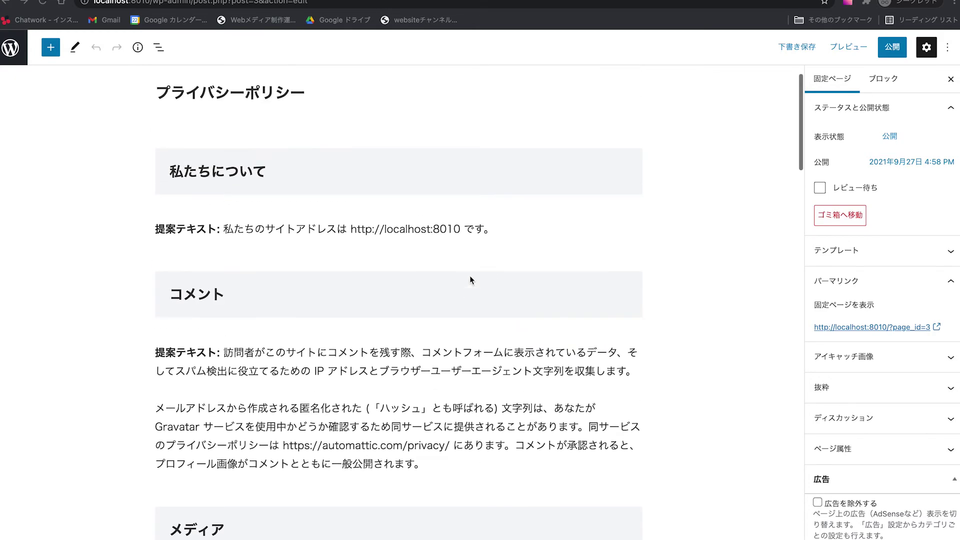
Insert a heading reading Googleアドセンス after the あなたのデータの共有先 section's text.
{"action": "scroll", "coordinate": [307, 280], "scroll_direction": "down", "scroll_amount": 5}
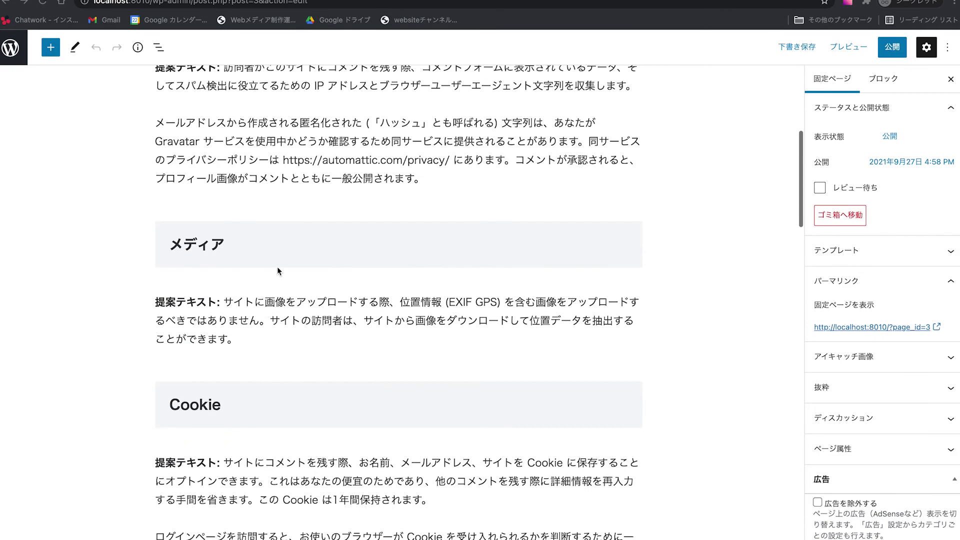
{"action": "scroll", "coordinate": [295, 311], "scroll_direction": "down", "scroll_amount": 10}
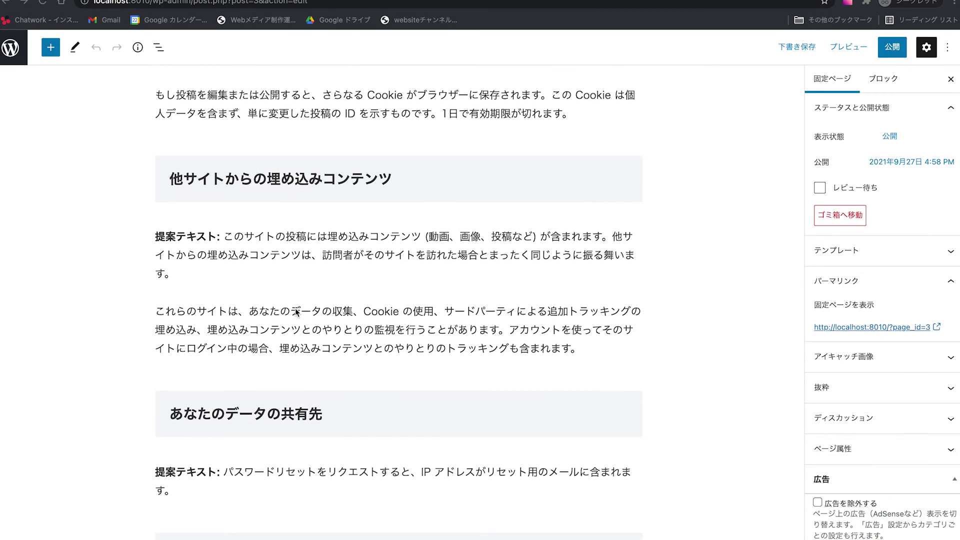
{"action": "scroll", "coordinate": [296, 312], "scroll_direction": "down", "scroll_amount": 3}
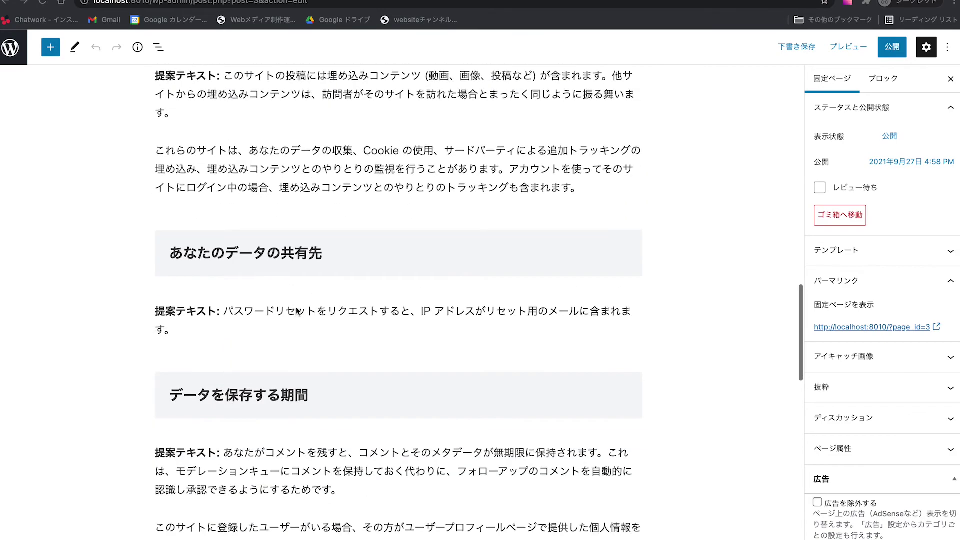
{"action": "left_click", "coordinate": [232, 338]}
{"action": "key", "text": "Return"}
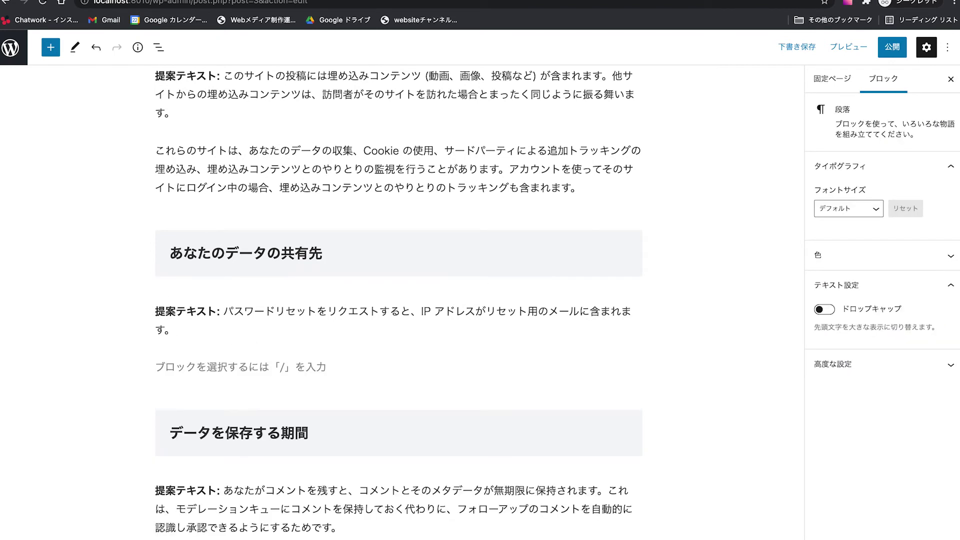
{"action": "left_click", "coordinate": [631, 366]}
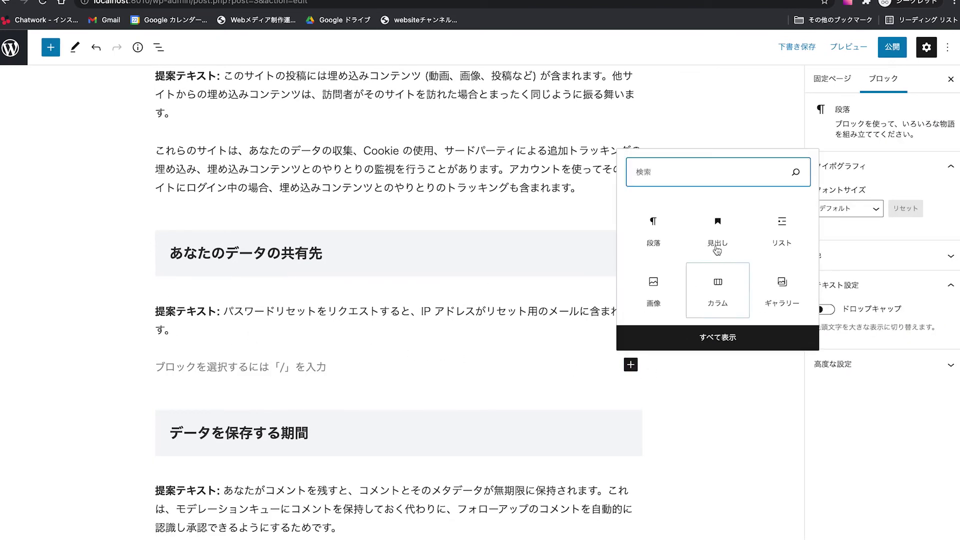
{"action": "left_click", "coordinate": [718, 229]}
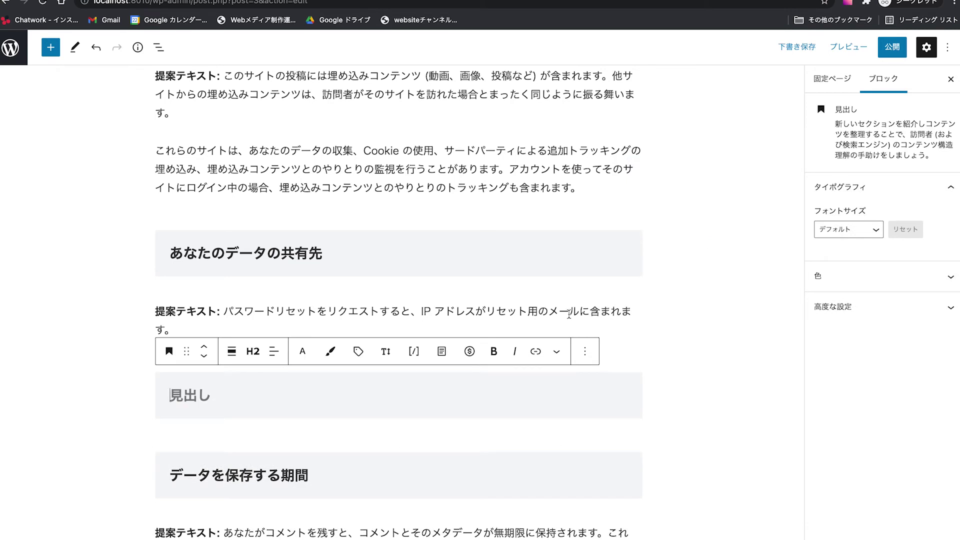
{"action": "type", "text": "Google"}
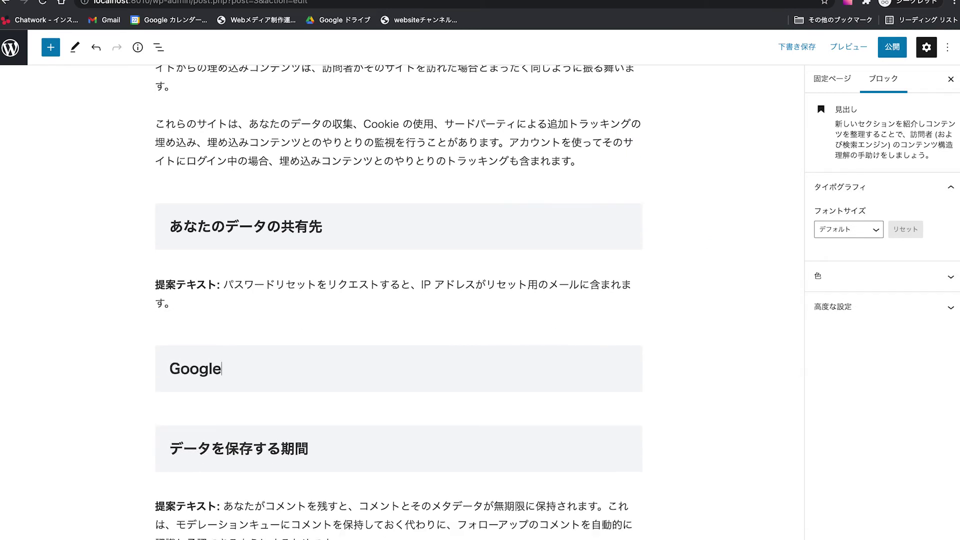
{"action": "type", "text": "アドセンス"}
{"action": "key", "text": "Return"}
{"action": "key", "text": "Return"}
{"action": "type", "text": "当サイトは、第三者配信の広告サービス「Google アドセンス」を利用しています。 広告配信事業者は、利用者の興味に応じた広告を表示するためにCookie（クッキー）を使用することがあります。これによって利用者のブラウザを識別できるようになりますが、個人を特定するものではありません。 Cookie（クッキー）を無効にする方法や「Google アドセンス」に関する詳細は、 https://policies.google.com/technologies/ads?gl=jp をご覧ください。"}
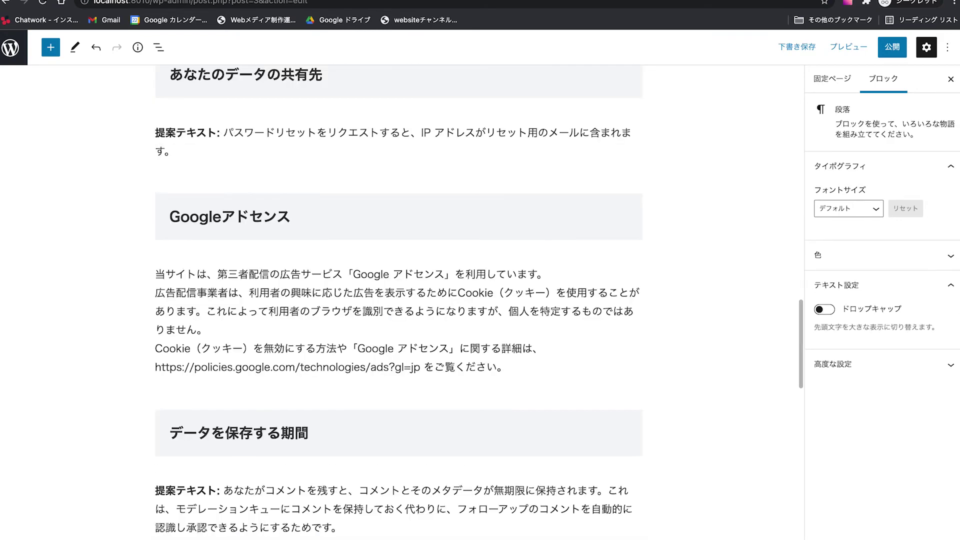
Reread the Google アドセンス paragraph and the sections above it, and undo the insertion of that paragraph's text.
{"action": "left_click_drag", "start_coordinate": [165, 274], "coordinate": [495, 277]}
{"action": "left_click_drag", "start_coordinate": [197, 310], "coordinate": [404, 306]}
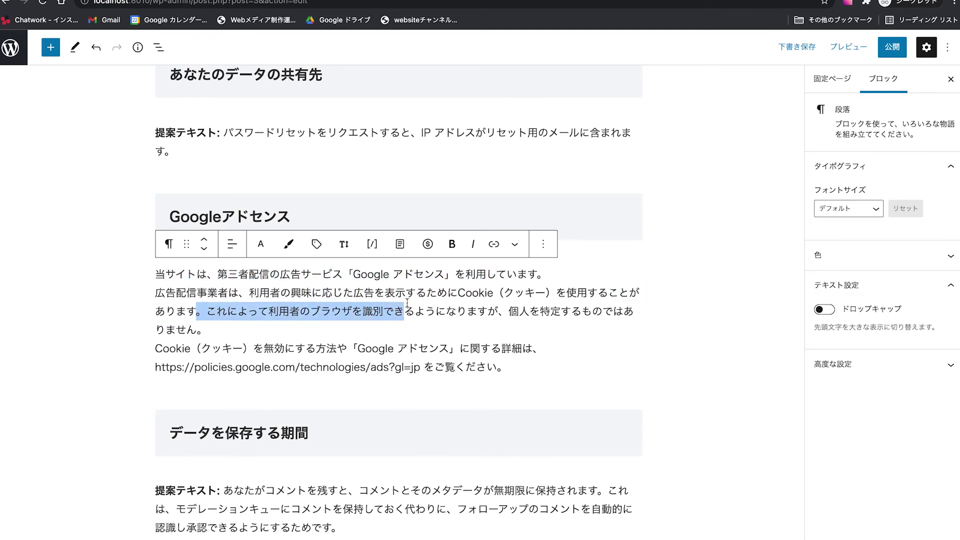
{"action": "left_click", "coordinate": [470, 357]}
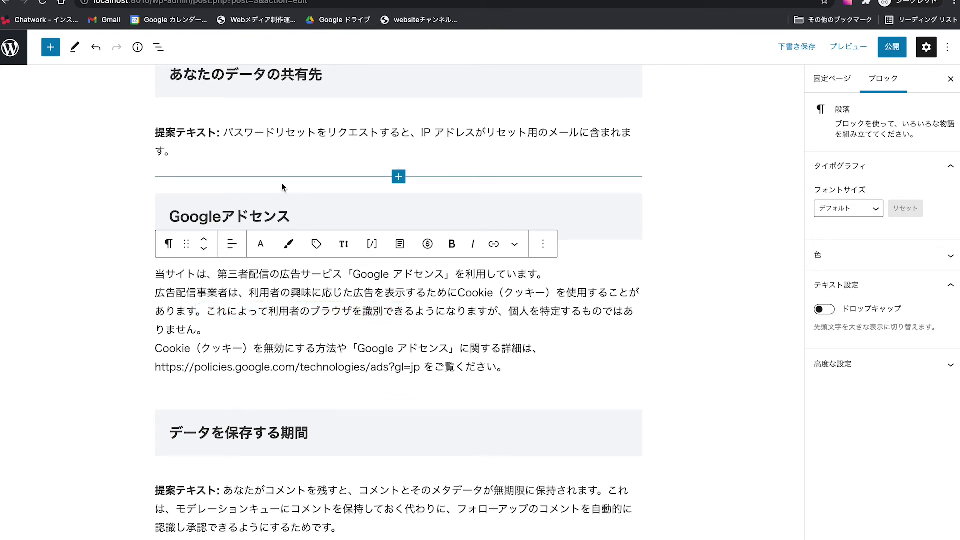
{"action": "scroll", "coordinate": [431, 244], "scroll_direction": "up", "scroll_amount": 4}
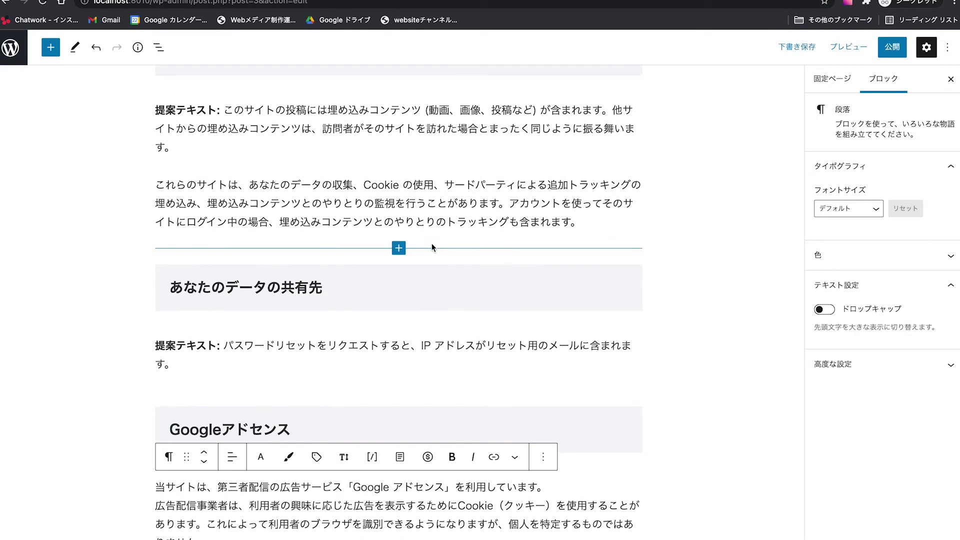
{"action": "scroll", "coordinate": [431, 247], "scroll_direction": "down", "scroll_amount": 1}
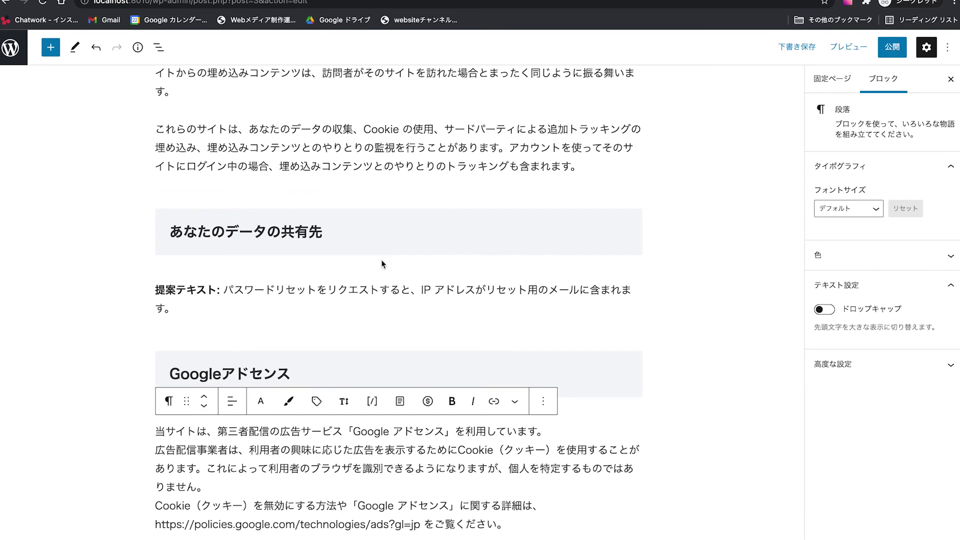
{"action": "key", "text": "ctrl+z"}
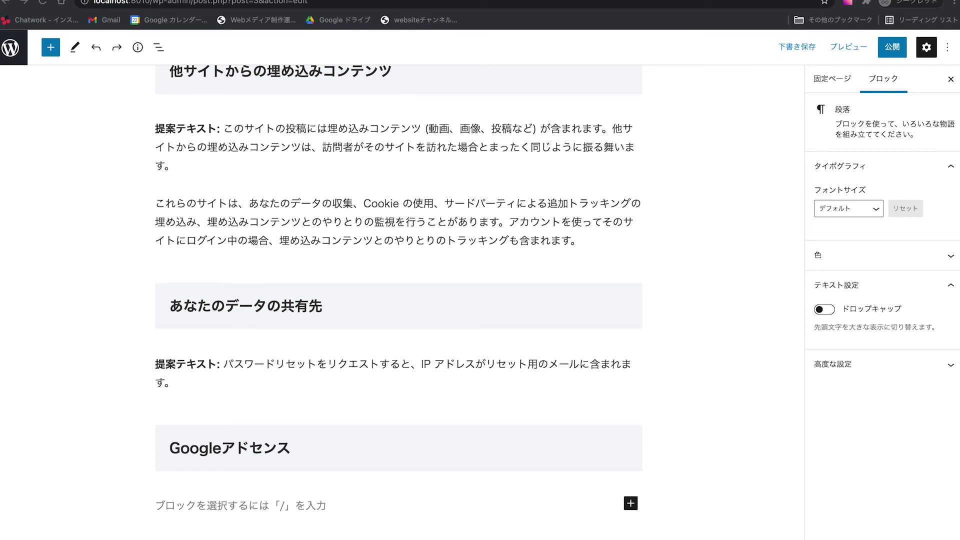
Look over the page from end to beginning and publish the プライバシーポリシー page.
{"action": "key", "text": "ctrl+s"}
{"action": "scroll", "coordinate": [381, 405], "scroll_direction": "down", "scroll_amount": 5}
{"action": "scroll", "coordinate": [383, 403], "scroll_direction": "down", "scroll_amount": 15}
{"action": "scroll", "coordinate": [383, 403], "scroll_direction": "up", "scroll_amount": 20}
{"action": "scroll", "coordinate": [383, 405], "scroll_direction": "up", "scroll_amount": 10}
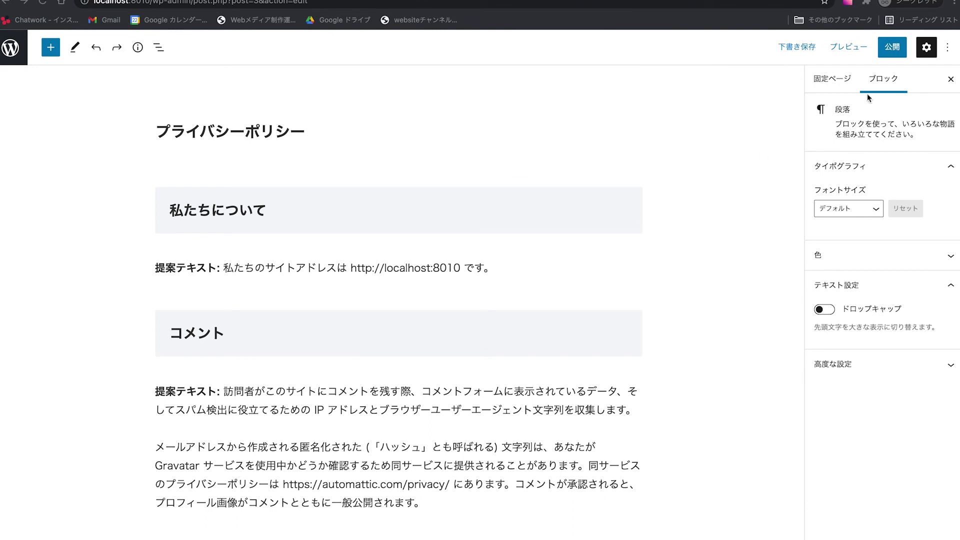
{"action": "left_click", "coordinate": [894, 50]}
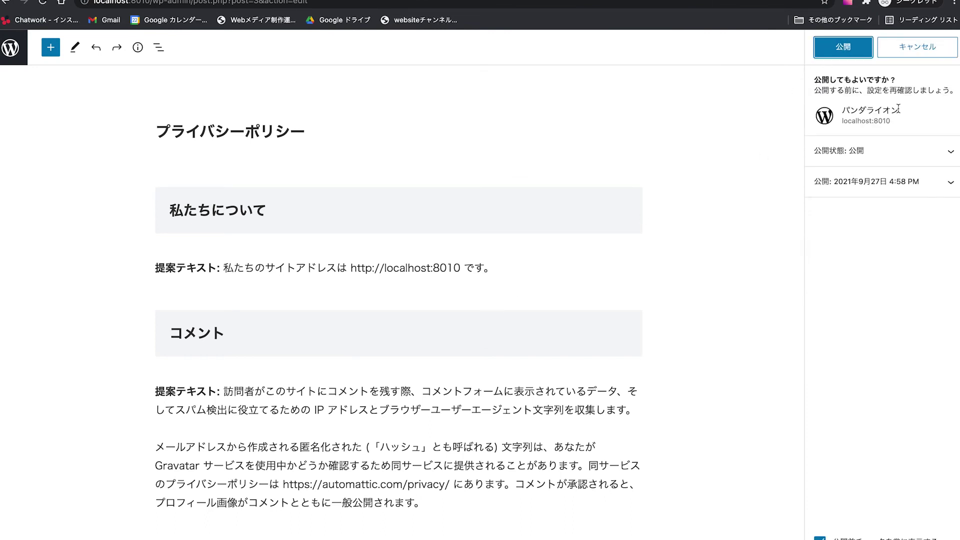
{"action": "left_click", "coordinate": [849, 50]}
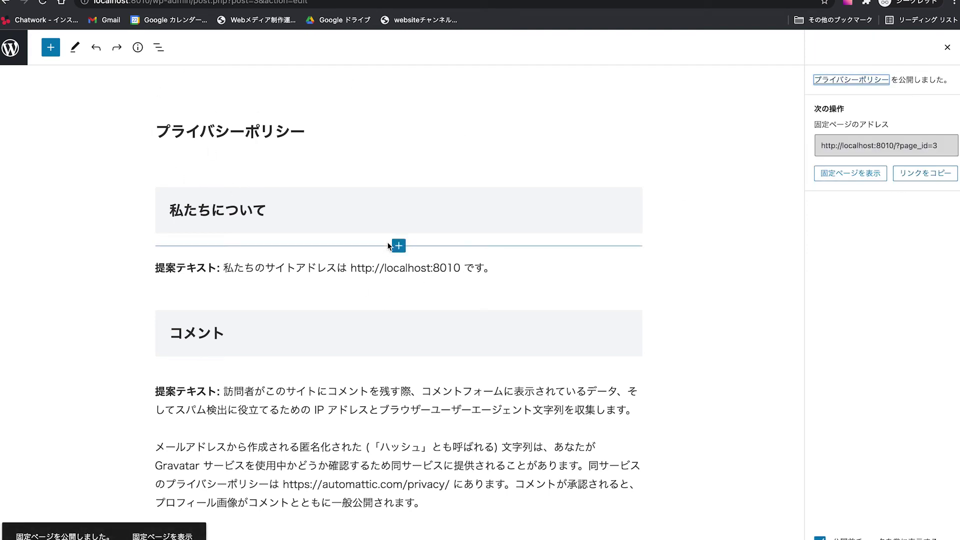
Leave the page editor and look through the site's front page down to its footer area.
{"action": "left_click", "coordinate": [15, 50]}
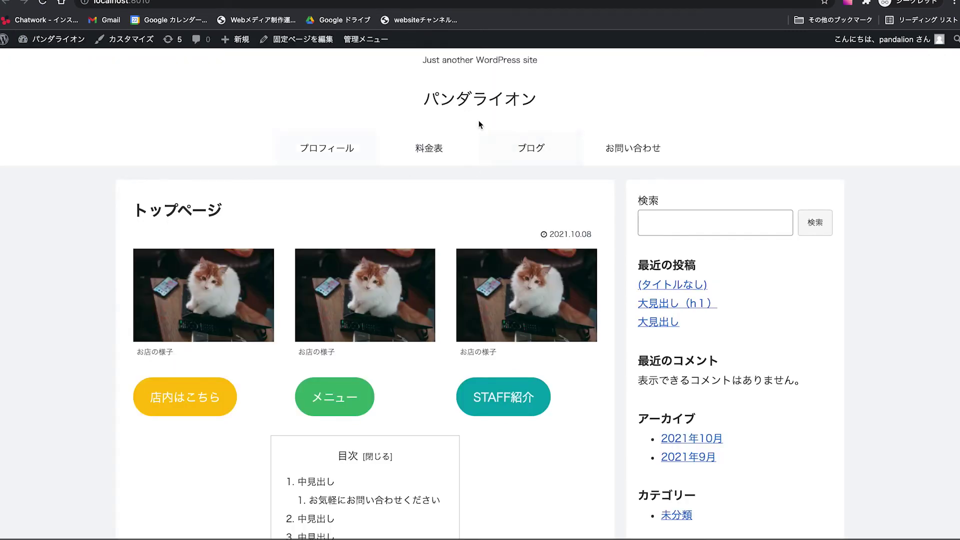
{"action": "scroll", "coordinate": [619, 178], "scroll_direction": "down", "scroll_amount": 9}
{"action": "scroll", "coordinate": [619, 178], "scroll_direction": "down", "scroll_amount": 7}
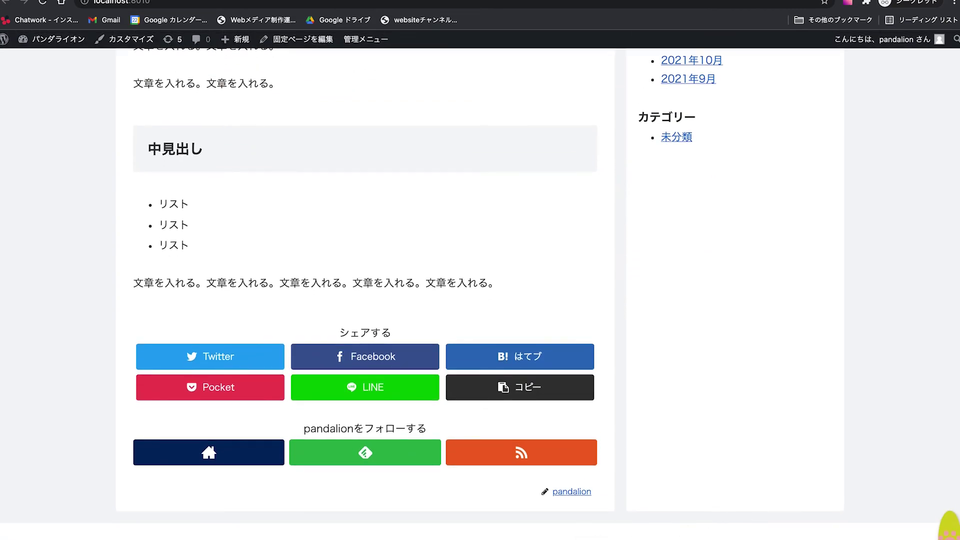
Open the menu management screen in the WordPress admin and check the structure and location settings of ヘッダーメニュー.
{"action": "key", "text": "super+Left"}
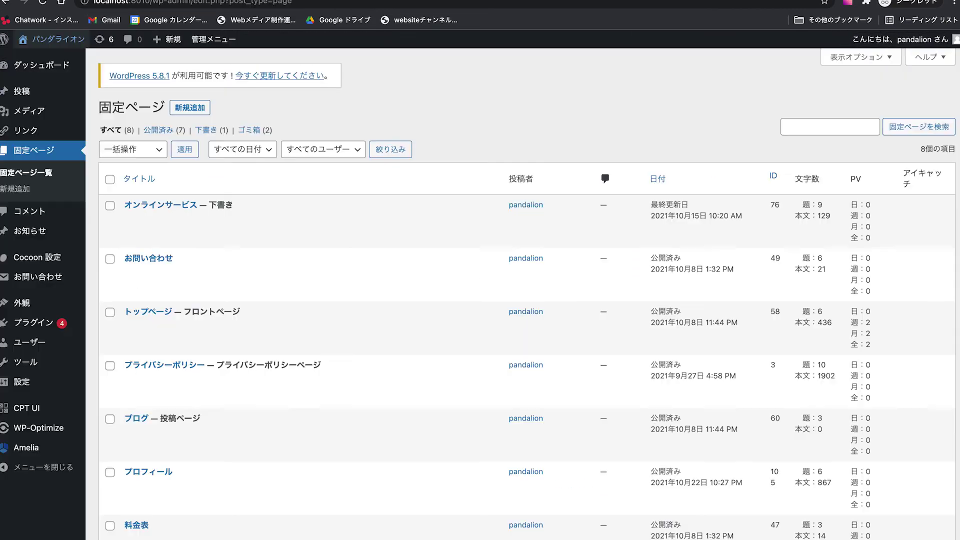
{"action": "mouse_move", "coordinate": [27, 303]}
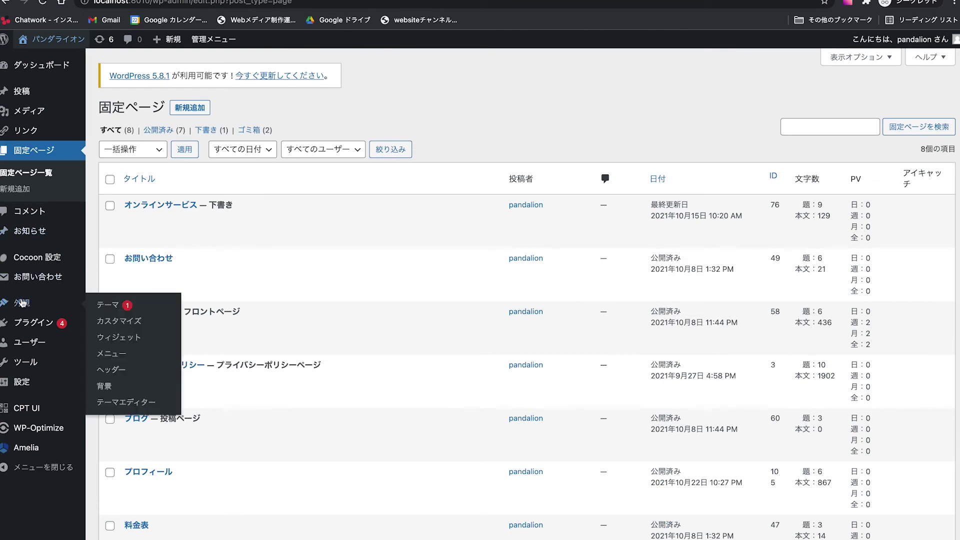
{"action": "left_click", "coordinate": [164, 355]}
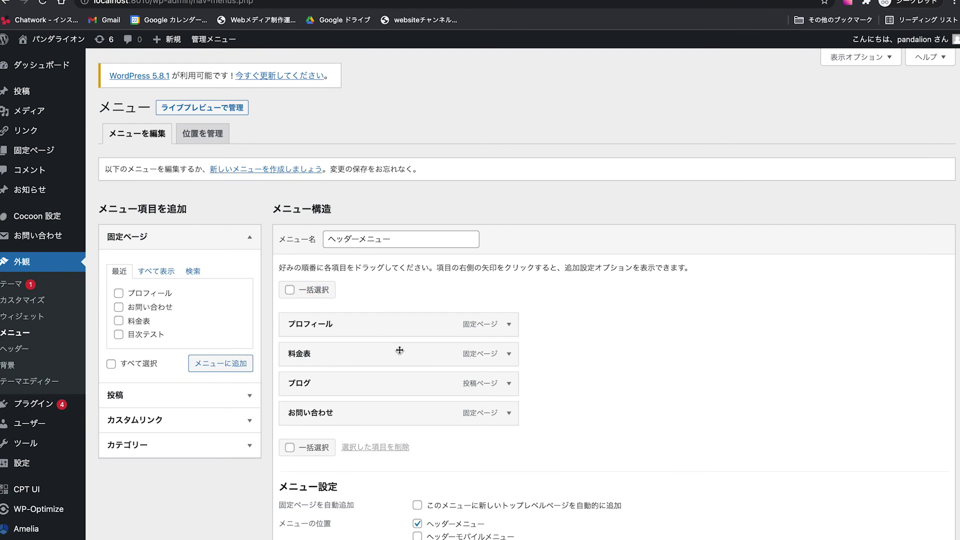
{"action": "scroll", "coordinate": [419, 356], "scroll_direction": "down", "scroll_amount": 2}
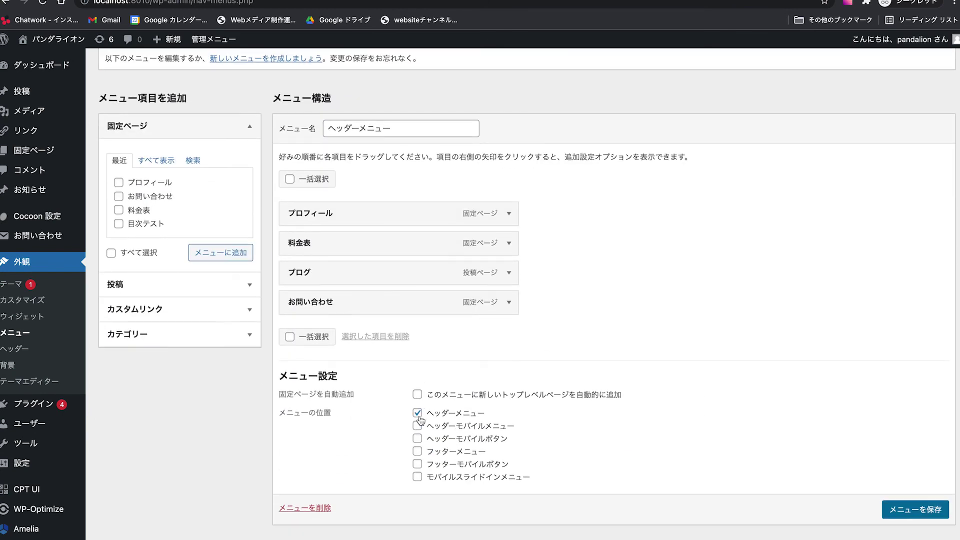
{"action": "scroll", "coordinate": [430, 200], "scroll_direction": "up", "scroll_amount": 1}
{"action": "scroll", "coordinate": [473, 428], "scroll_direction": "down", "scroll_amount": 1}
{"action": "scroll", "coordinate": [447, 418], "scroll_direction": "up", "scroll_amount": 2}
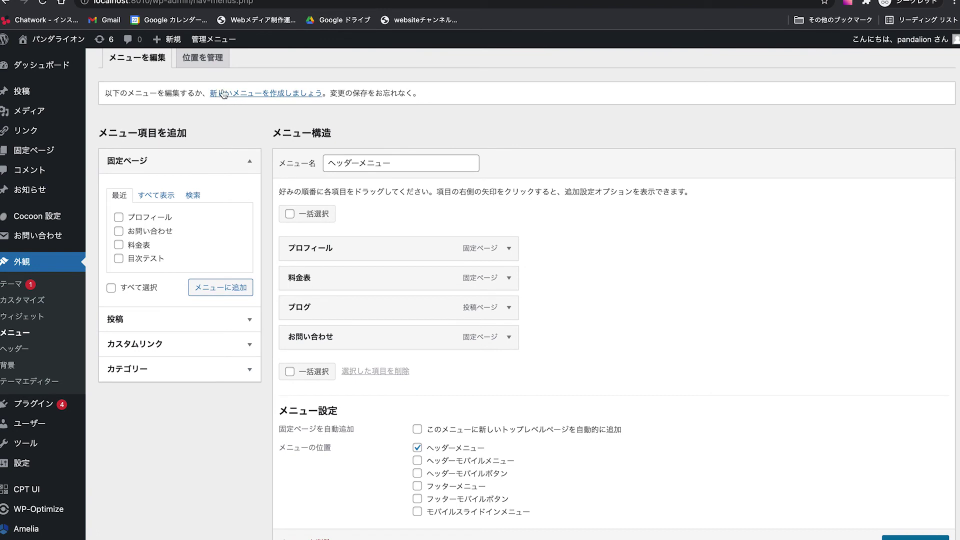
Create a new navigation menu named フッターメニュー.
{"action": "left_click", "coordinate": [282, 96]}
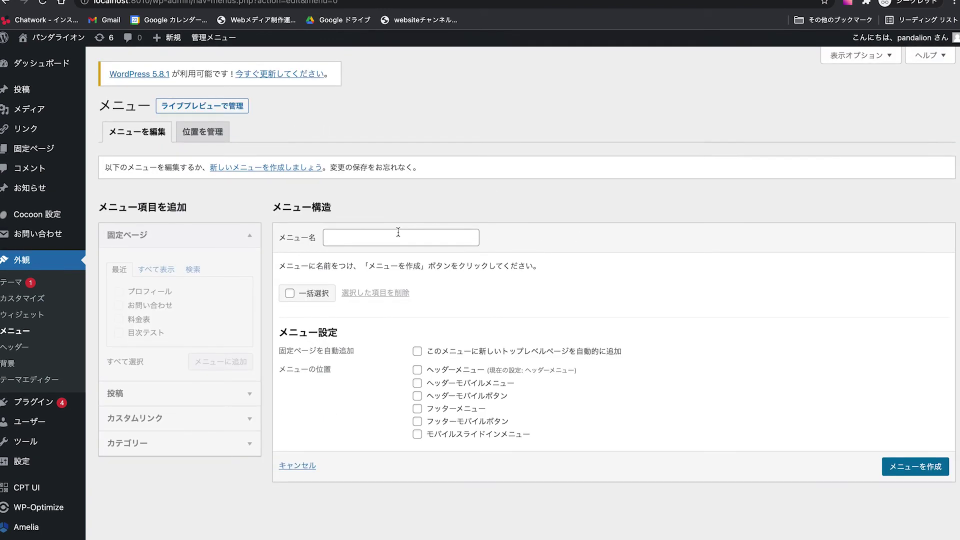
{"action": "left_click", "coordinate": [381, 239]}
{"action": "type", "text": "フッターめn"}
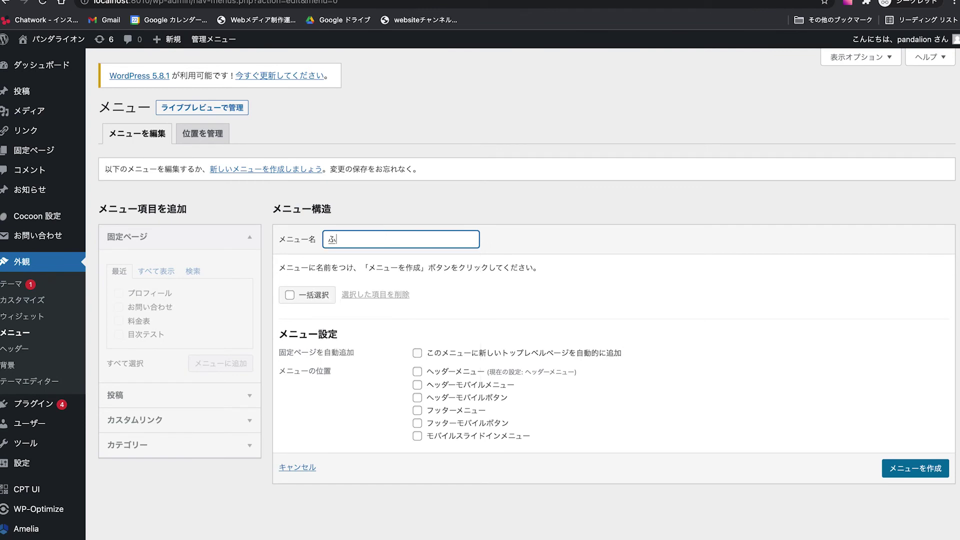
{"action": "type", "text": "yu-"}
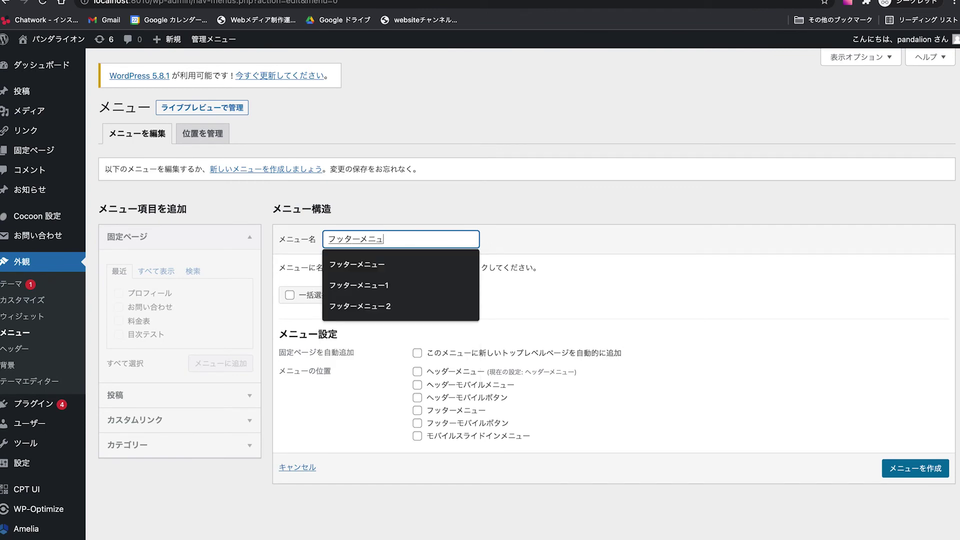
{"action": "key", "text": "Return"}
{"action": "key", "text": "Return"}
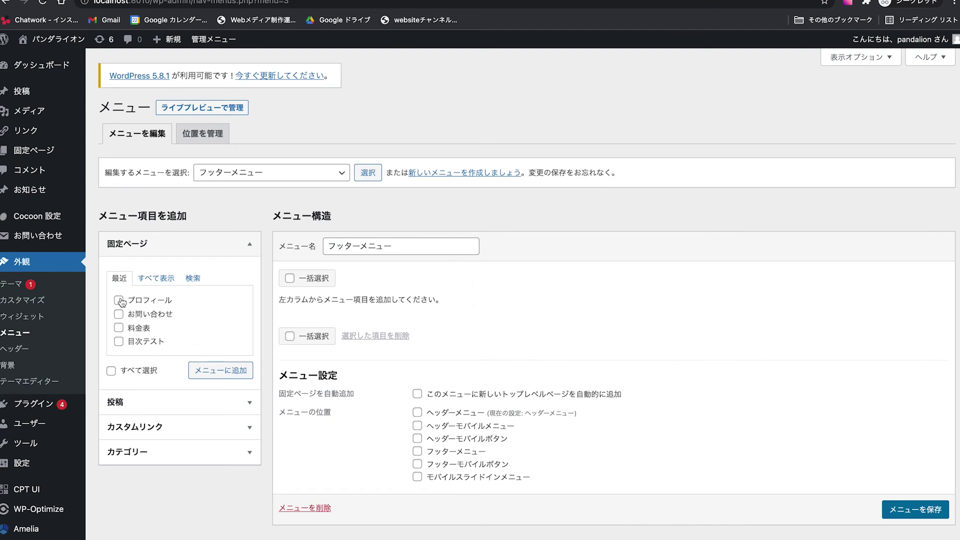
Add the プライバシーポリシー page from the full list of pages to フッターメニュー.
{"action": "left_click", "coordinate": [154, 282]}
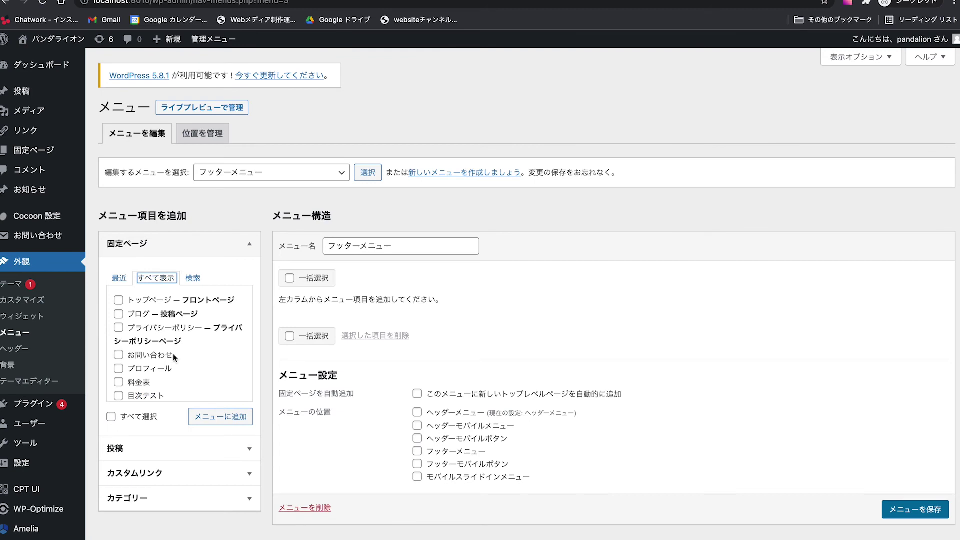
{"action": "left_click", "coordinate": [119, 327]}
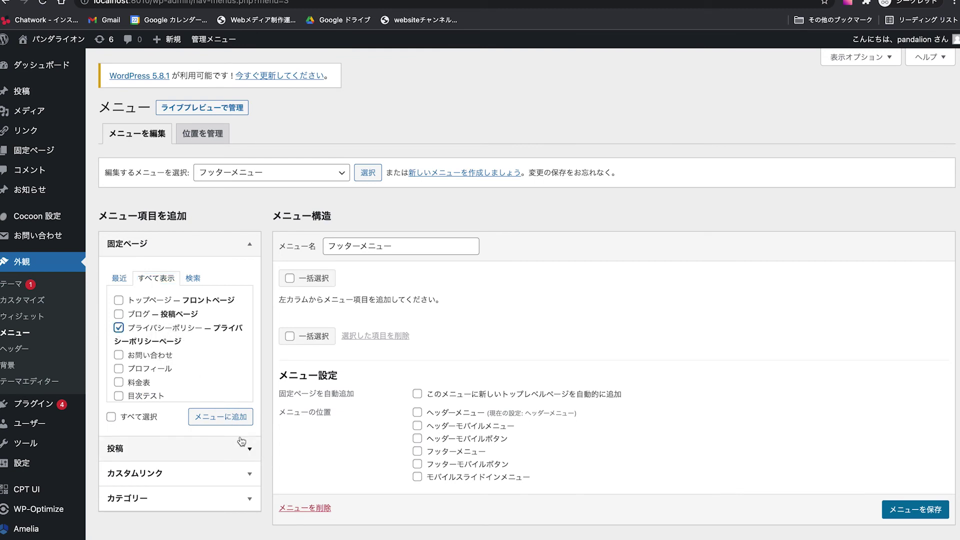
{"action": "left_click", "coordinate": [223, 416]}
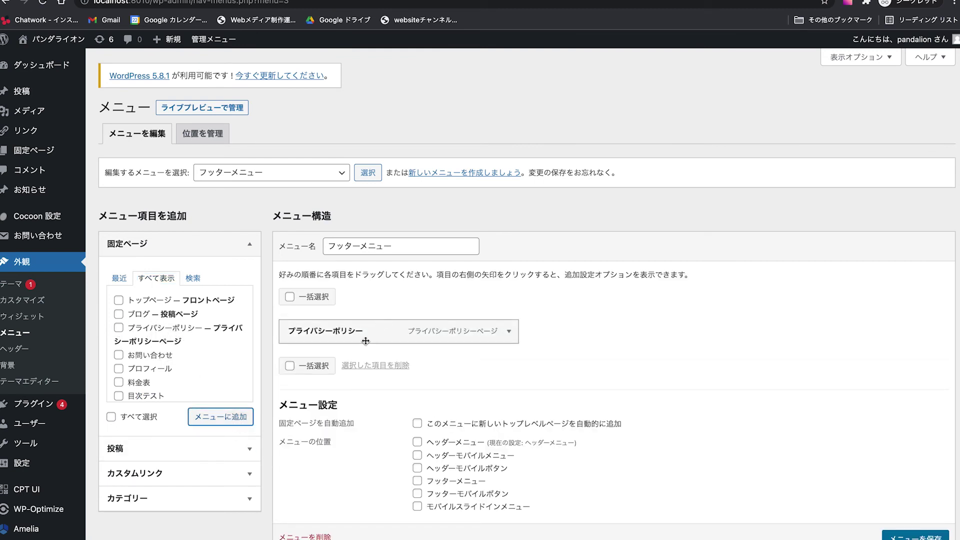
Assign the menu to the フッターメニュー location and save it.
{"action": "left_click", "coordinate": [417, 482]}
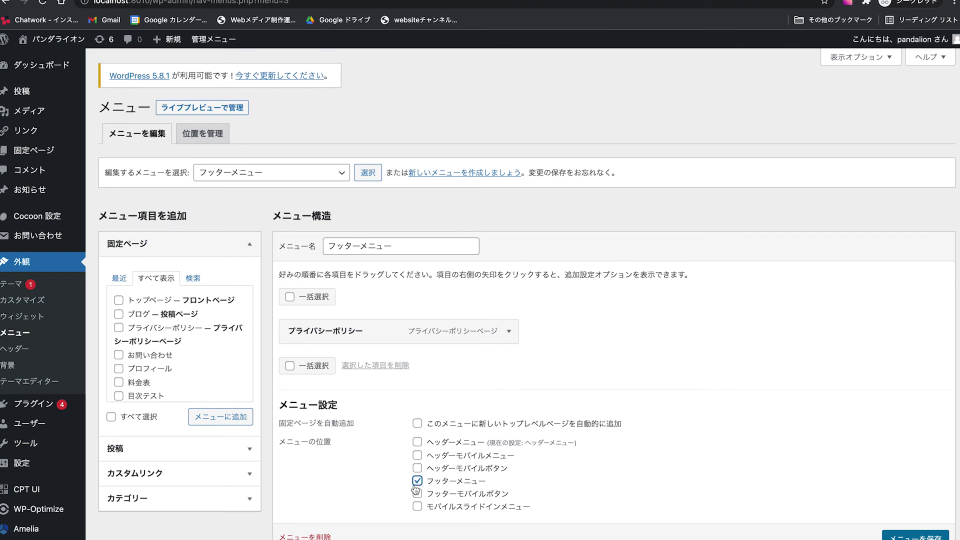
{"action": "scroll", "coordinate": [835, 525], "scroll_direction": "down", "scroll_amount": 1}
{"action": "left_click", "coordinate": [903, 531]}
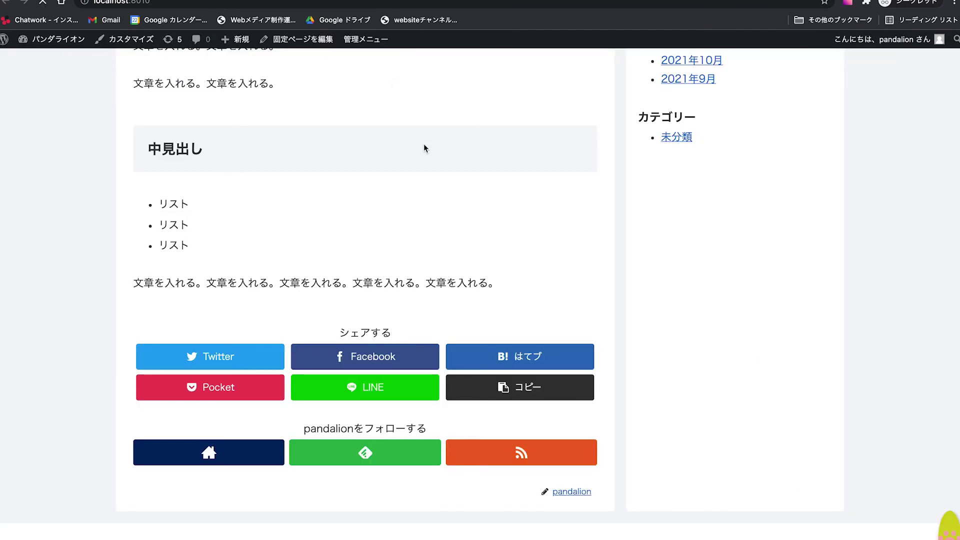
Follow the プライバシーポリシー link in the front page's footer, read through the published policy page, and close it.
{"action": "scroll", "coordinate": [504, 230], "scroll_direction": "down", "scroll_amount": 2}
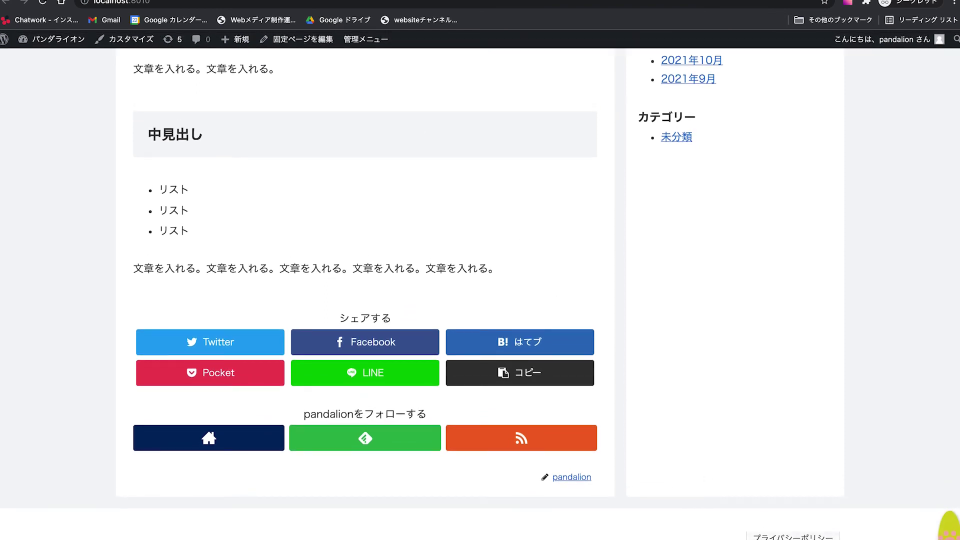
{"action": "left_click", "coordinate": [771, 537]}
{"action": "scroll", "coordinate": [467, 441], "scroll_direction": "down", "scroll_amount": 8}
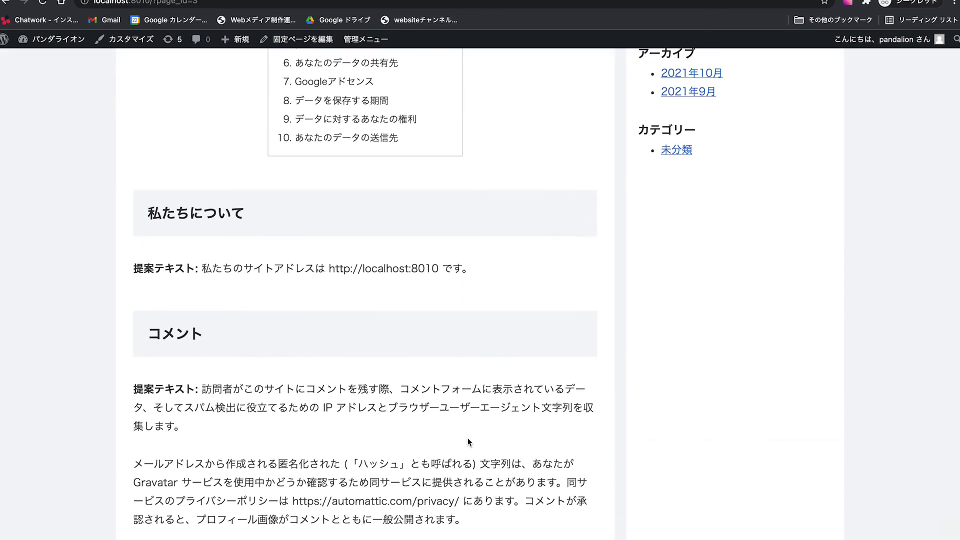
{"action": "scroll", "coordinate": [468, 438], "scroll_direction": "down", "scroll_amount": 10}
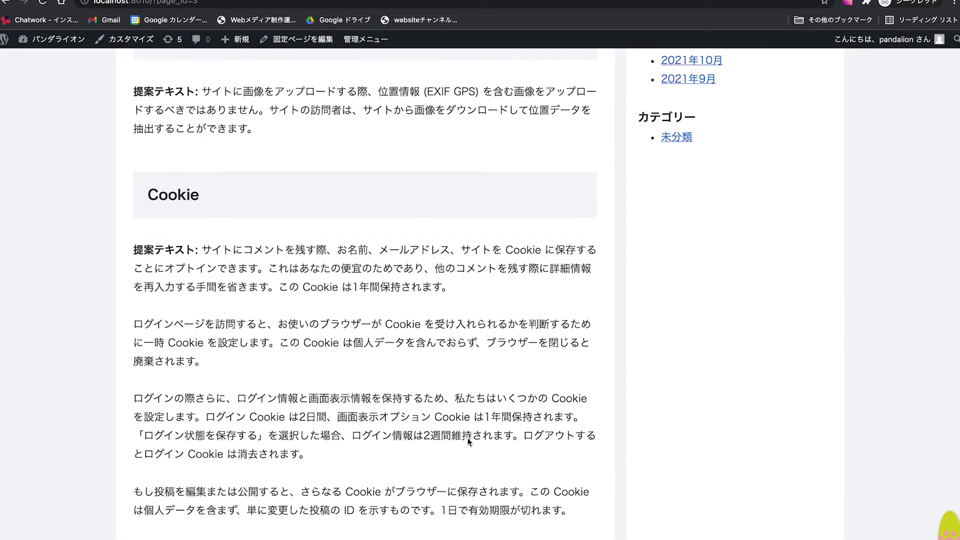
{"action": "scroll", "coordinate": [469, 442], "scroll_direction": "down", "scroll_amount": 20}
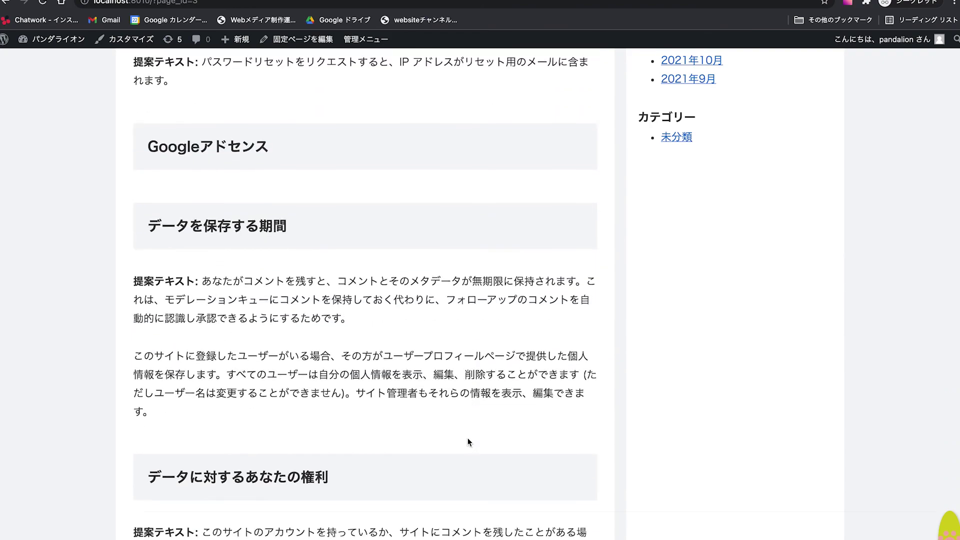
{"action": "scroll", "coordinate": [469, 442], "scroll_direction": "up", "scroll_amount": 20}
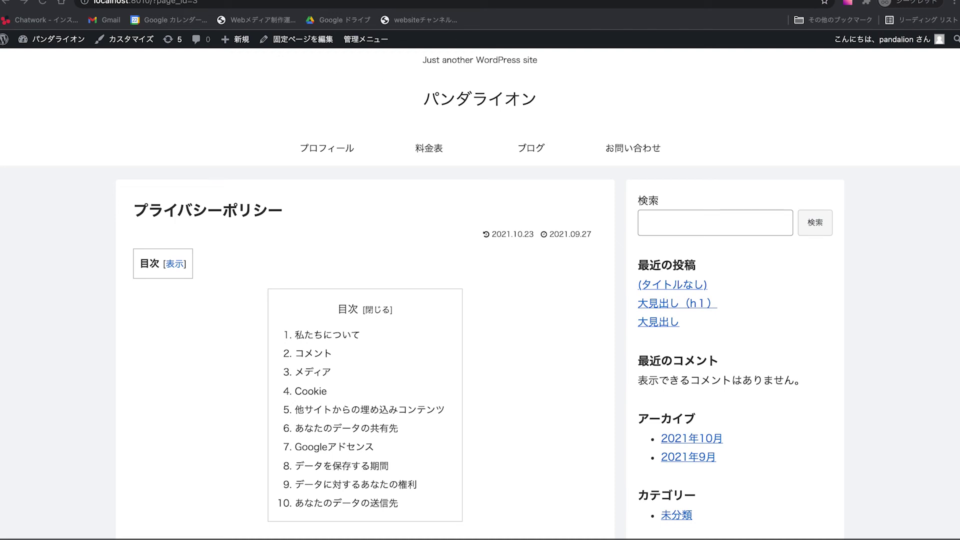
{"action": "key", "text": "super+w"}
Look through the site's 一般, 投稿設定 and 表示設定 settings pages in the WordPress admin.
{"action": "mouse_move", "coordinate": [24, 469]}
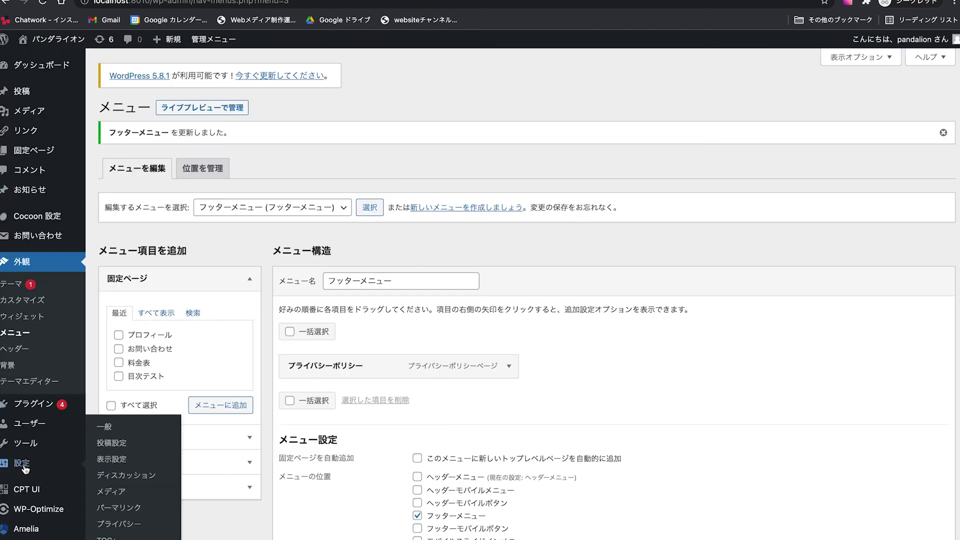
{"action": "left_click", "coordinate": [106, 428]}
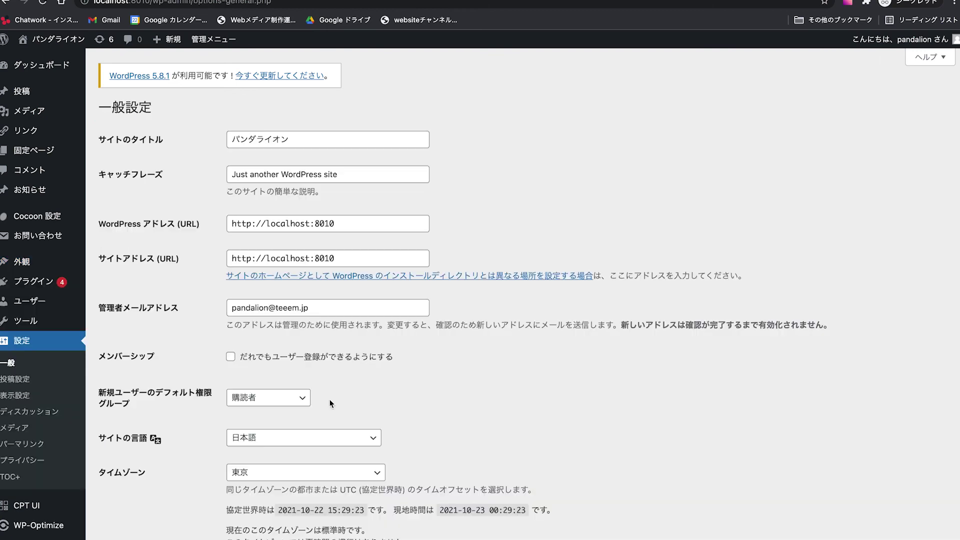
{"action": "scroll", "coordinate": [497, 410], "scroll_direction": "down", "scroll_amount": 4}
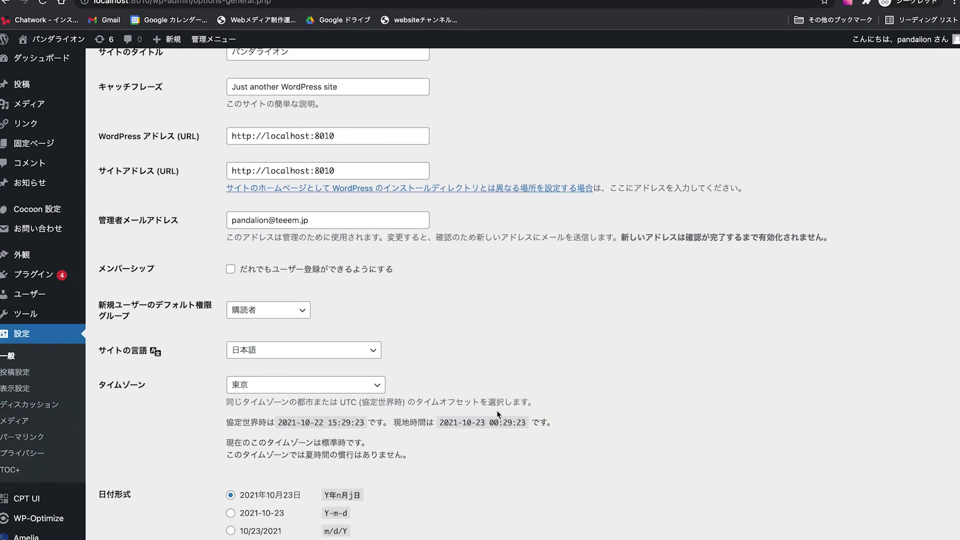
{"action": "scroll", "coordinate": [497, 410], "scroll_direction": "down", "scroll_amount": 3}
{"action": "scroll", "coordinate": [497, 410], "scroll_direction": "up", "scroll_amount": 7}
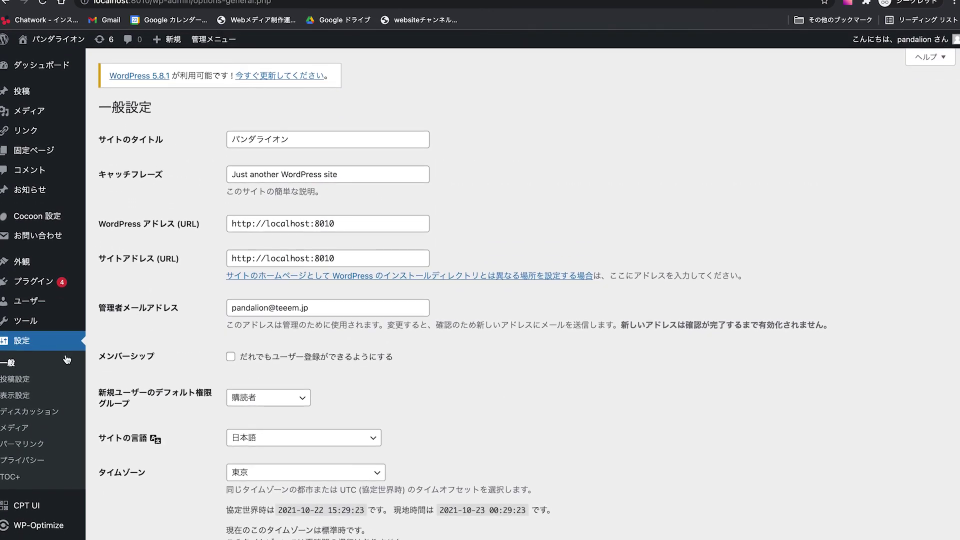
{"action": "left_click", "coordinate": [36, 381]}
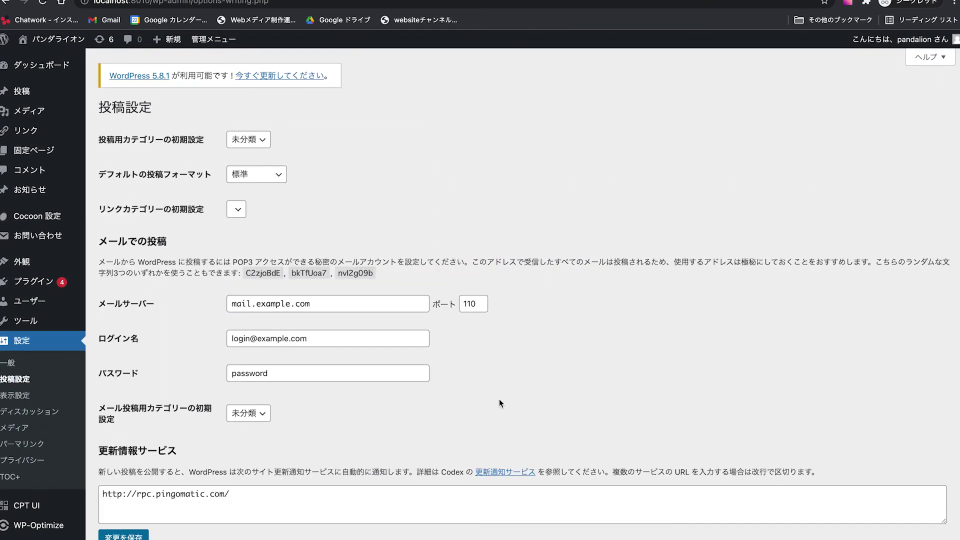
{"action": "scroll", "coordinate": [500, 404], "scroll_direction": "down", "scroll_amount": 1}
{"action": "left_click", "coordinate": [22, 395]}
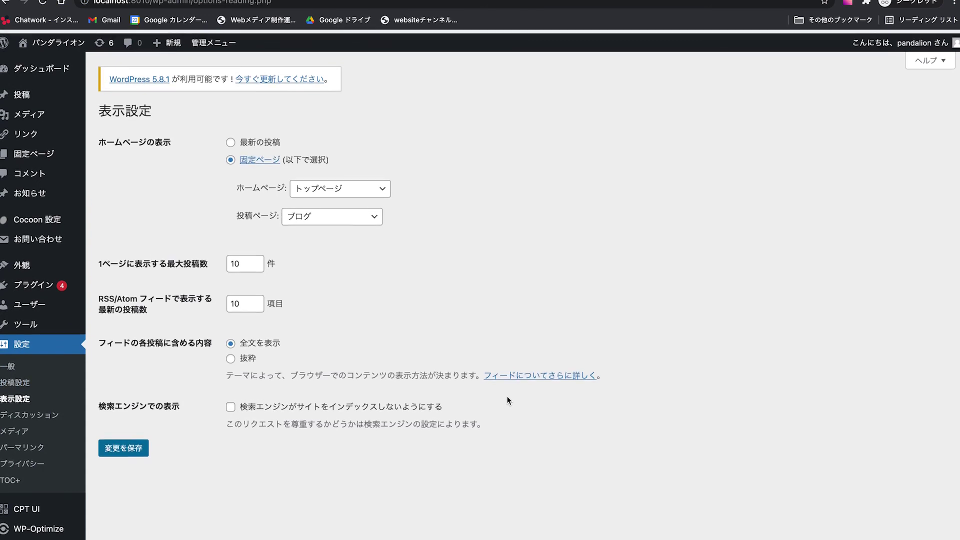
{"action": "scroll", "coordinate": [507, 397], "scroll_direction": "down", "scroll_amount": 1}
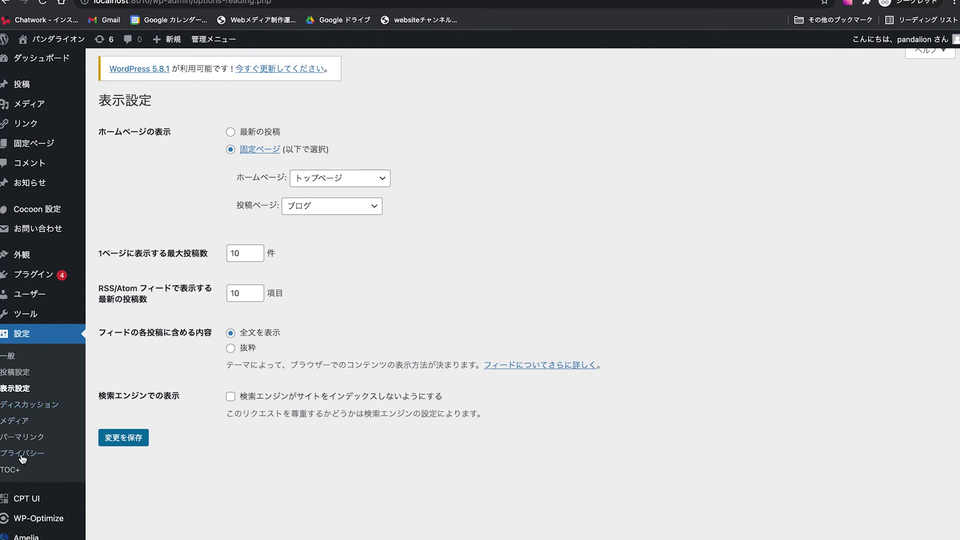
{"action": "scroll", "coordinate": [24, 378], "scroll_direction": "up", "scroll_amount": 1}
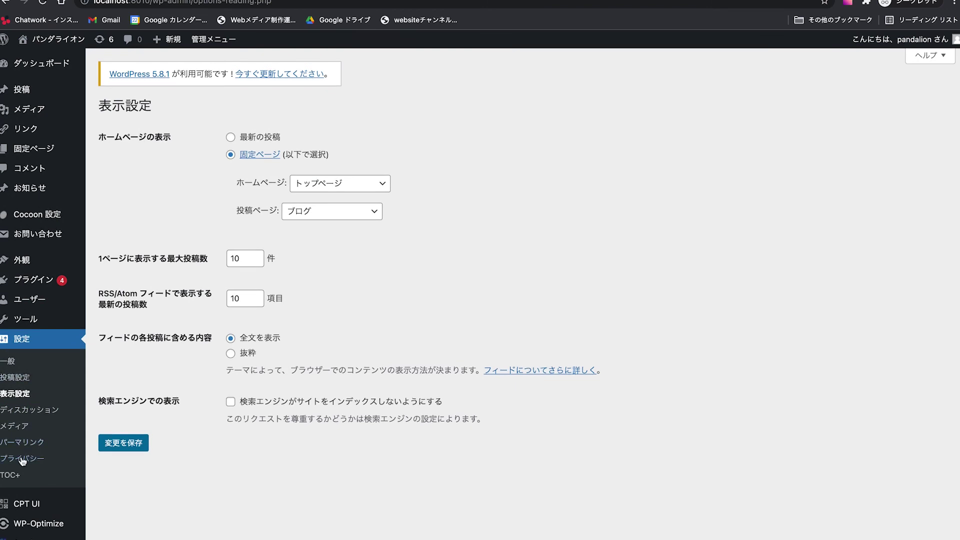
{"action": "scroll", "coordinate": [22, 431], "scroll_direction": "down", "scroll_amount": 1}
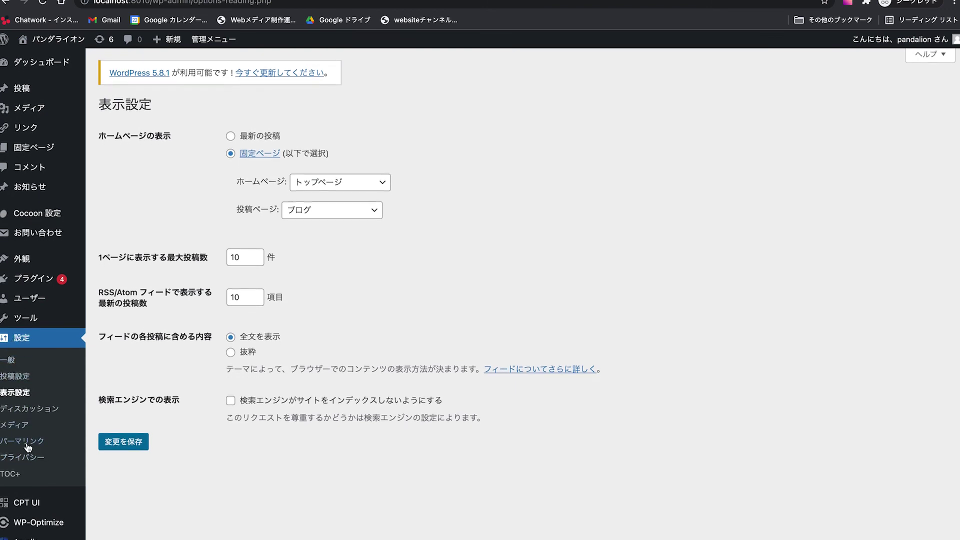
Open the プライバシー settings and check which pages can be chosen as the privacy policy page, leaving the selection as it is.
{"action": "left_click", "coordinate": [24, 455]}
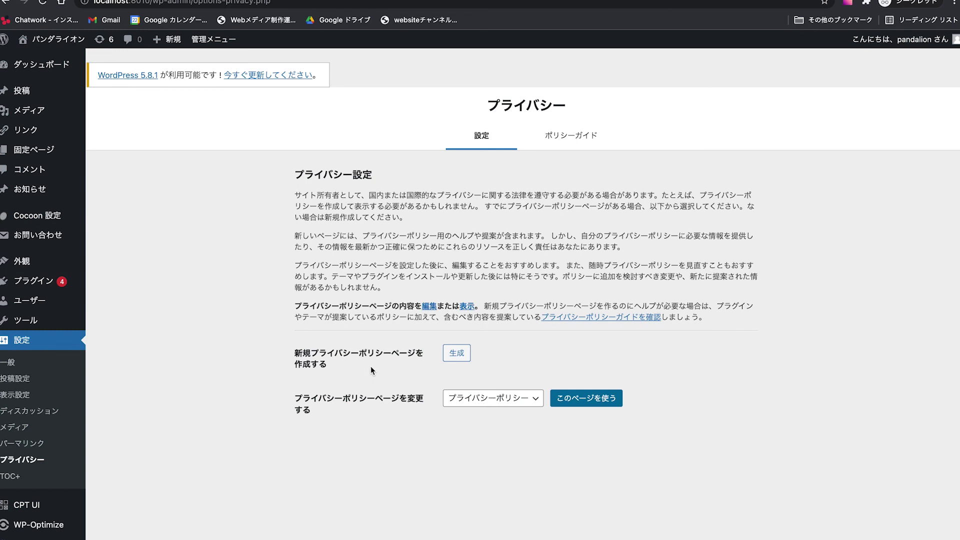
{"action": "scroll", "coordinate": [371, 370], "scroll_direction": "down", "scroll_amount": 1}
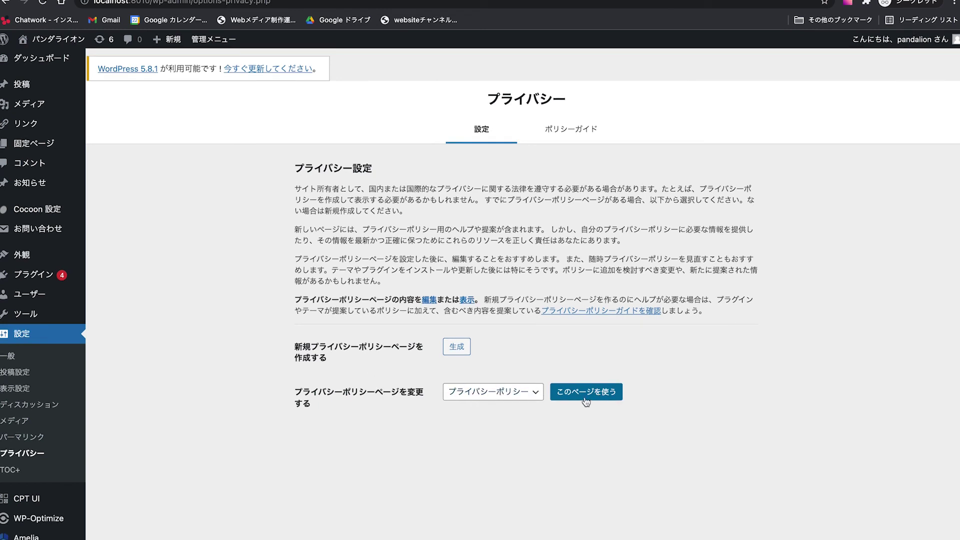
{"action": "left_click", "coordinate": [538, 396]}
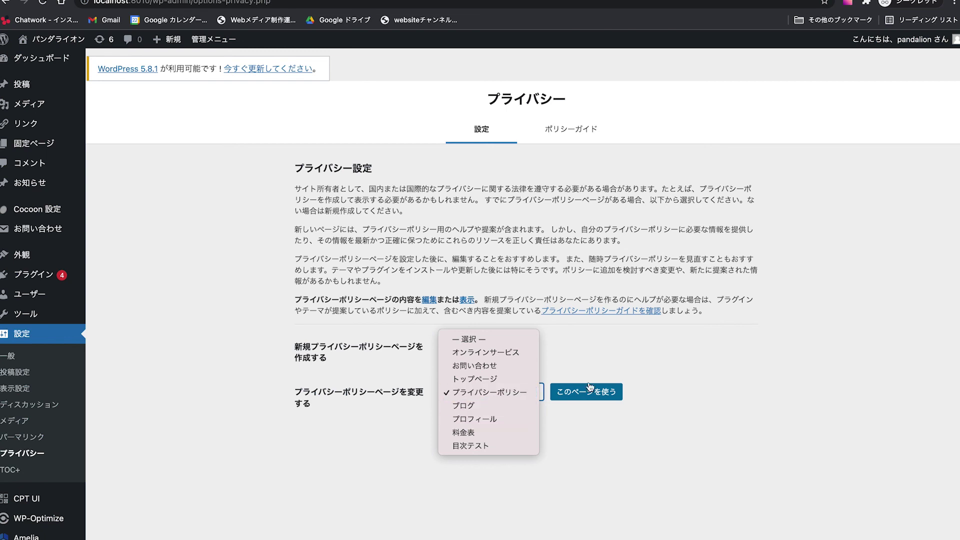
{"action": "left_click", "coordinate": [698, 375]}
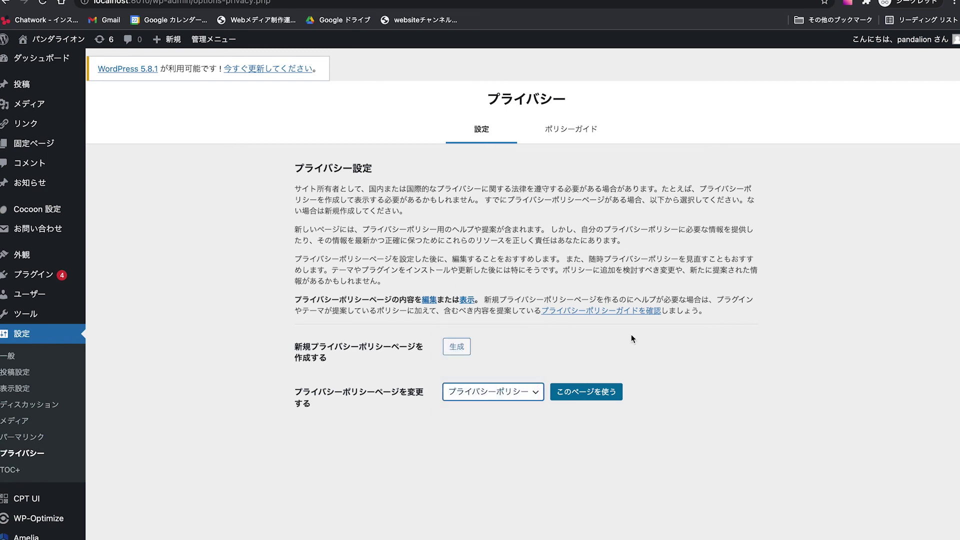
Open the list of 固定ページ and check the プライバシーポリシー entry's privacy policy page label.
{"action": "left_click", "coordinate": [40, 145]}
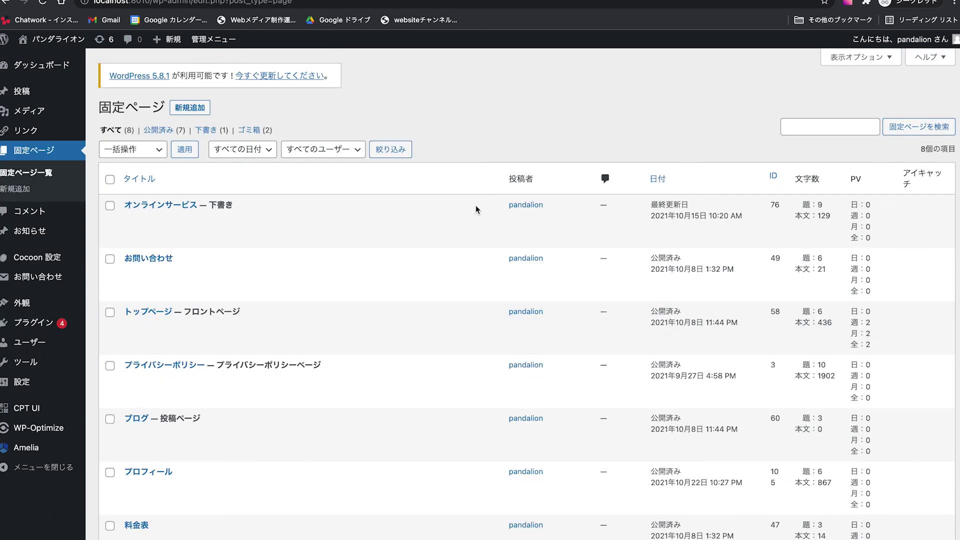
{"action": "scroll", "coordinate": [466, 242], "scroll_direction": "down", "scroll_amount": 3}
{"action": "left_click_drag", "start_coordinate": [335, 295], "coordinate": [210, 290]}
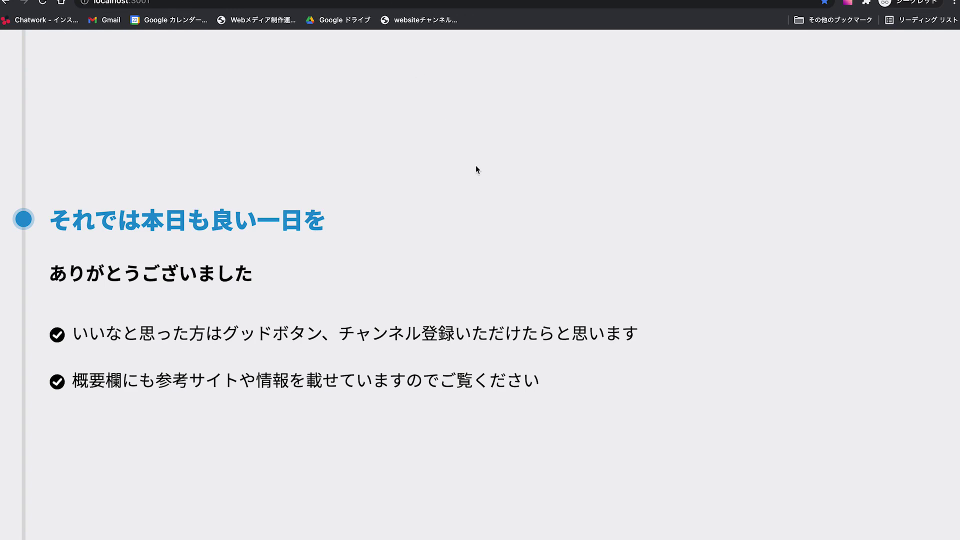
{"action": "scroll", "coordinate": [476, 168], "scroll_direction": "down", "scroll_amount": 10}
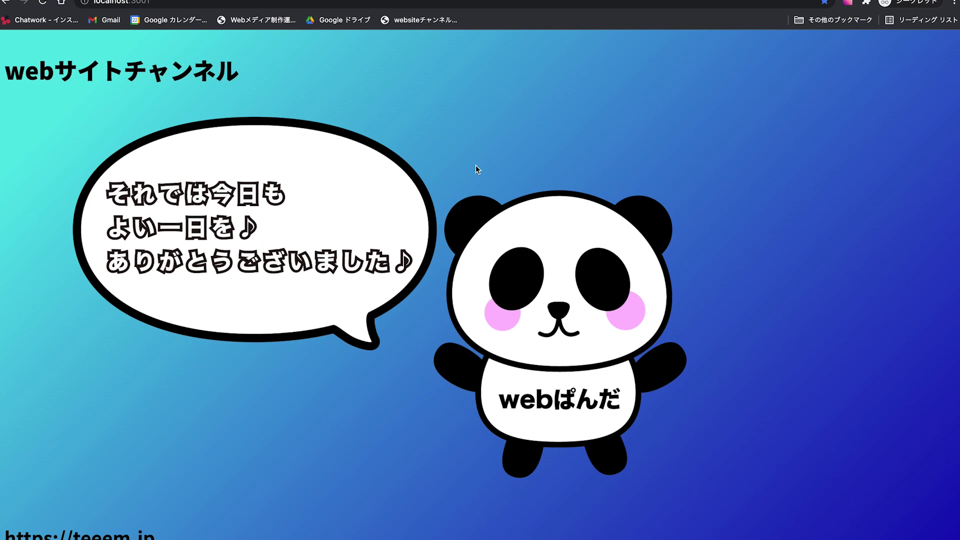